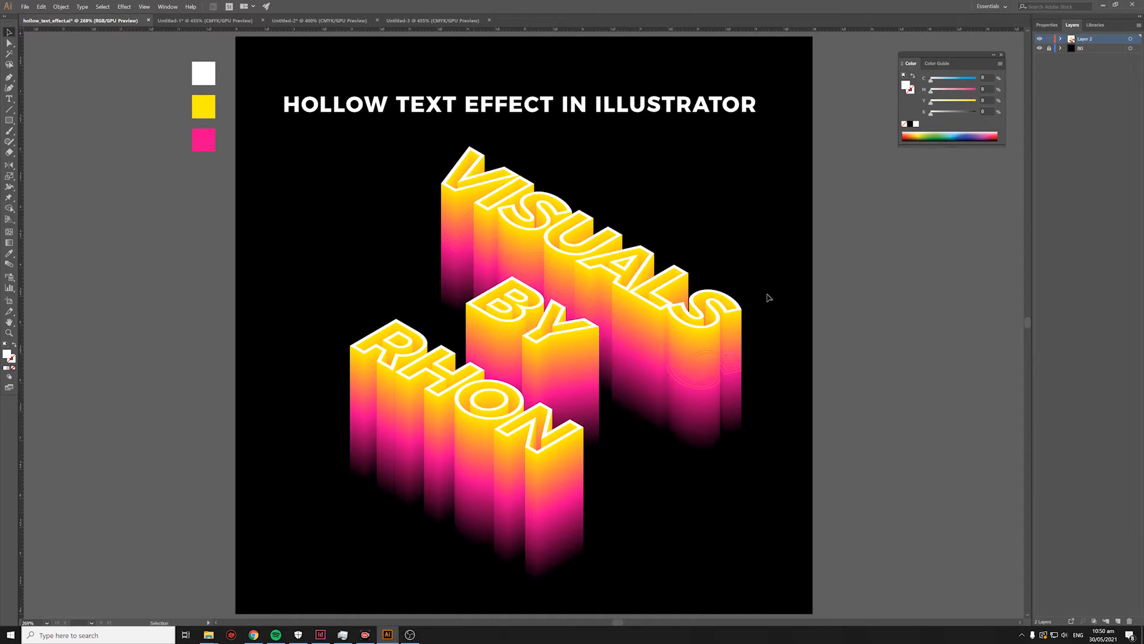
In the Untitled-3 document, show the rulers and draw a rectangle covering the whole artboard
{"action": "left_click", "coordinate": [429, 21]}
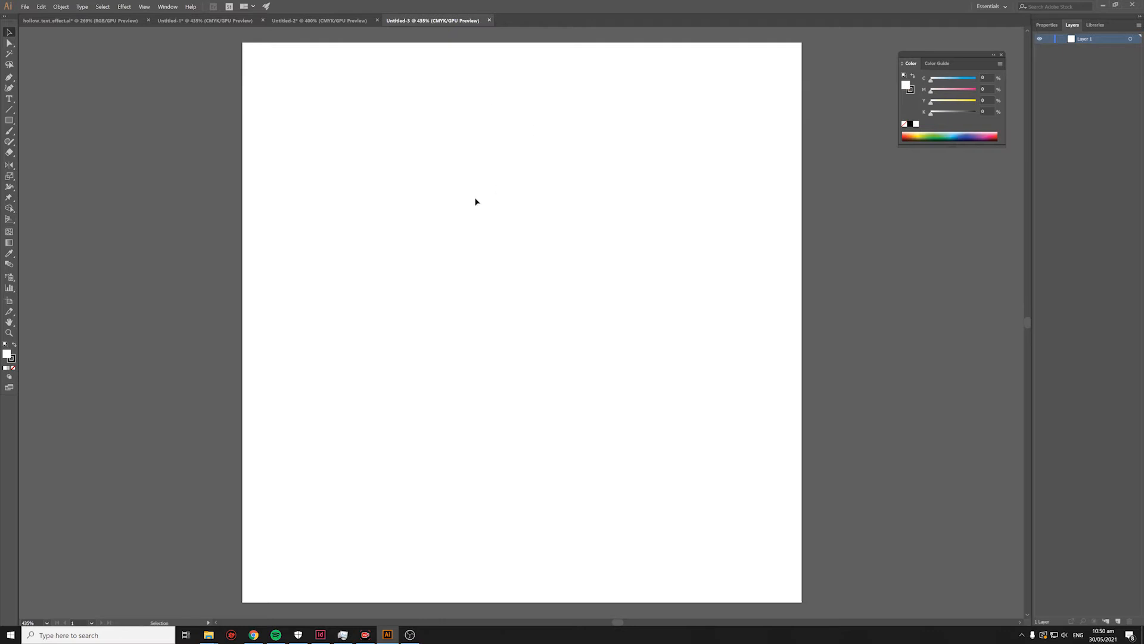
{"action": "key", "text": "ctrl+r"}
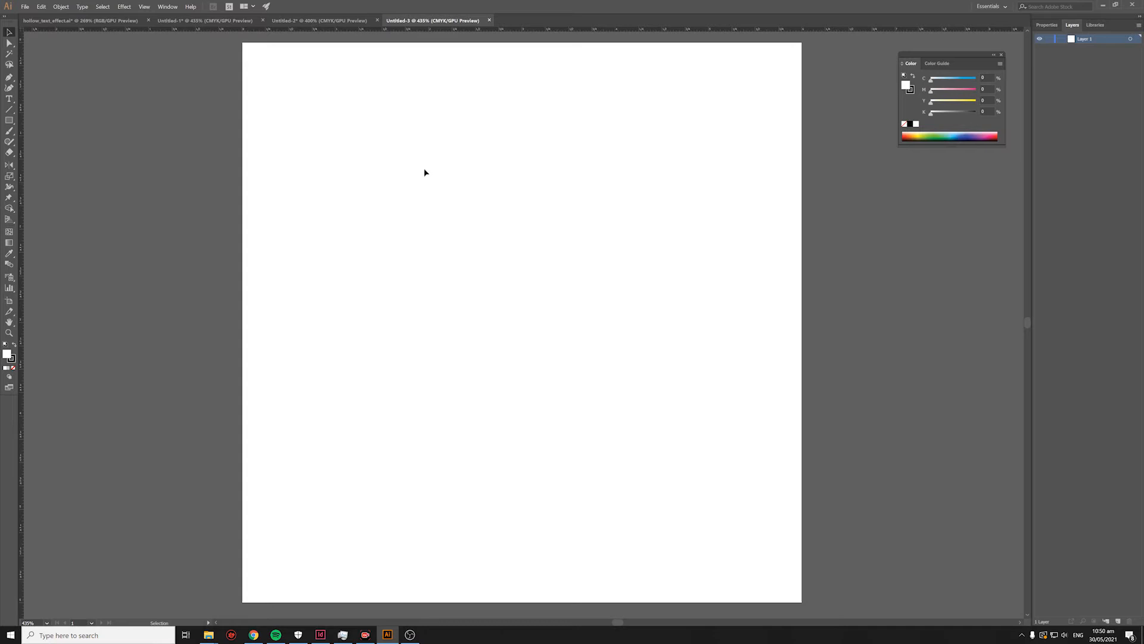
{"action": "left_click", "coordinate": [9, 120]}
{"action": "left_click_drag", "start_coordinate": [243, 43], "coordinate": [803, 603]}
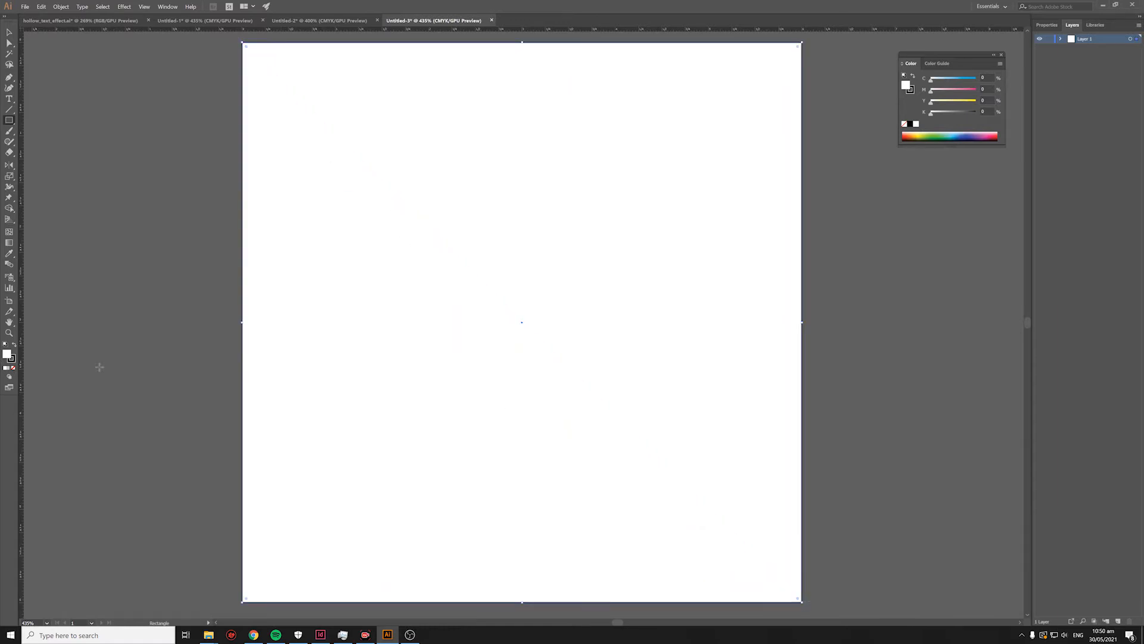
Fill the background rectangle with black 000000 and remove its stroke
{"action": "left_click", "coordinate": [14, 345]}
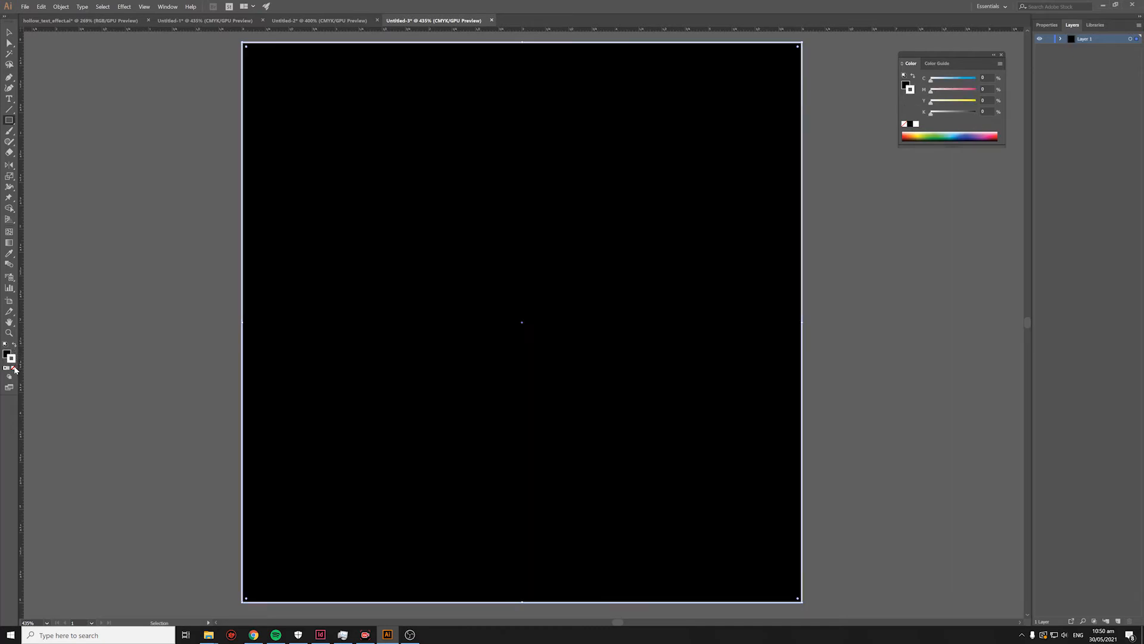
{"action": "left_click", "coordinate": [13, 367]}
{"action": "key", "text": "v"}
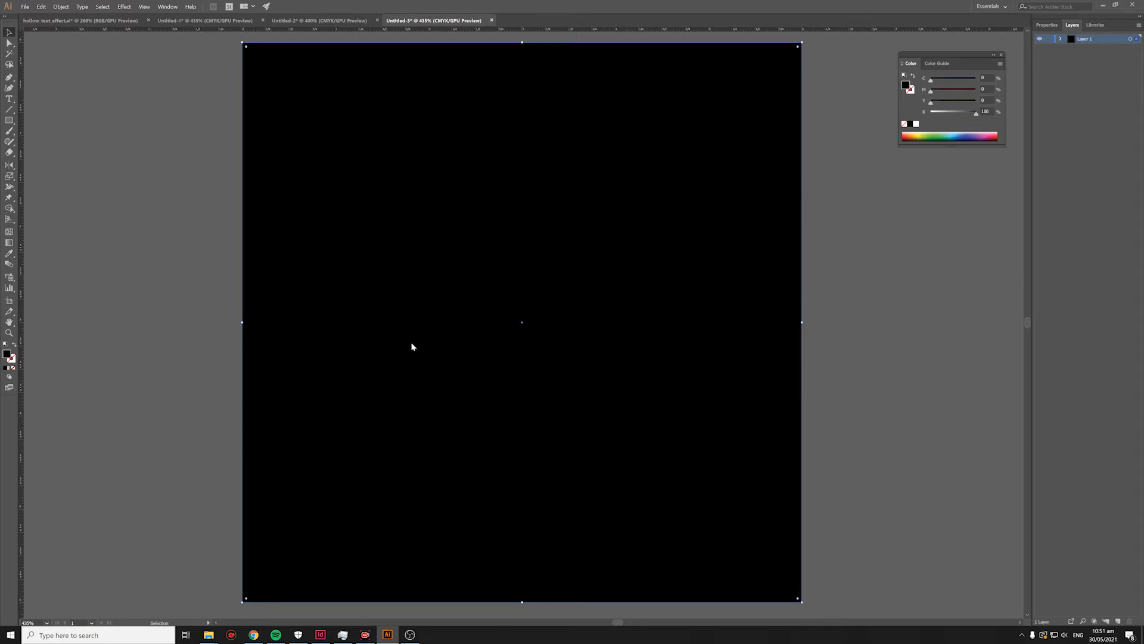
{"action": "double_click", "coordinate": [6, 354]}
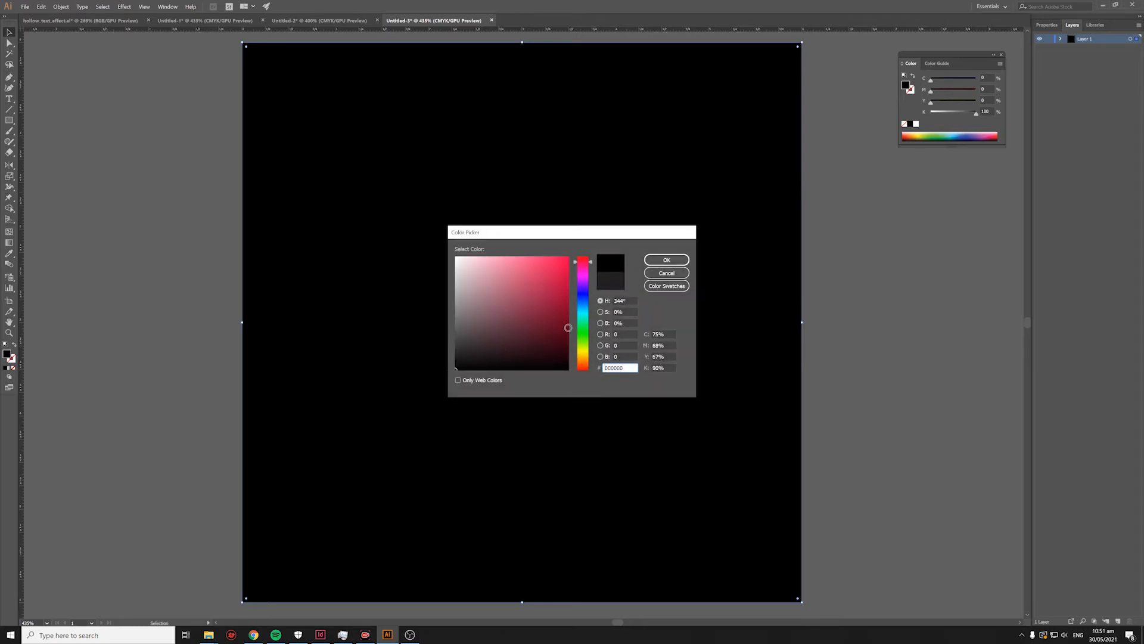
{"action": "left_click", "coordinate": [667, 260]}
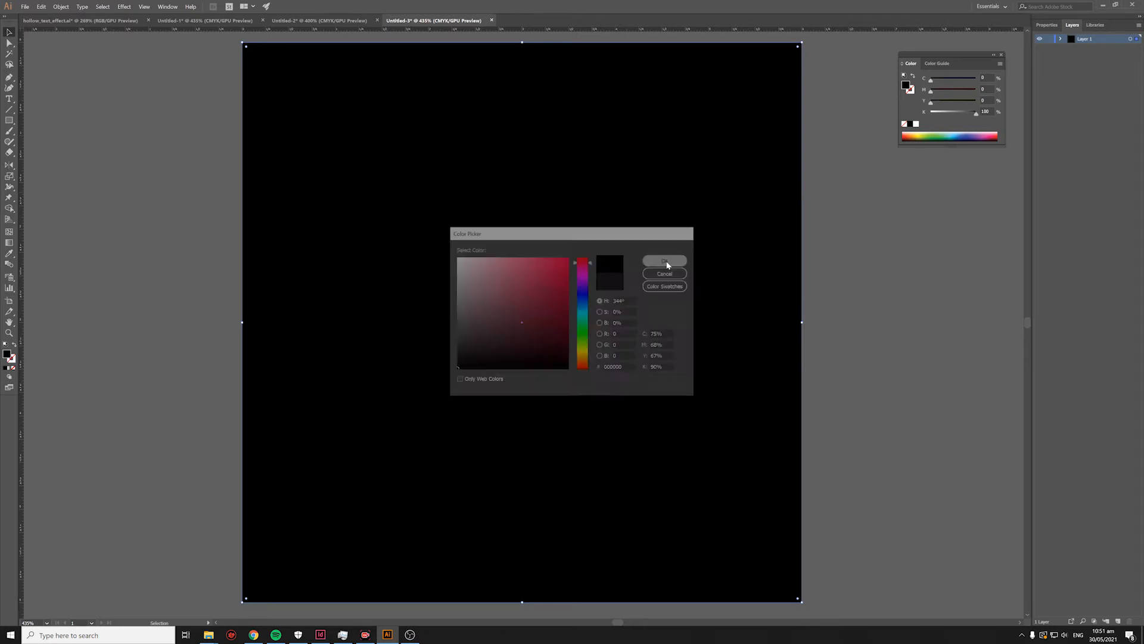
Add a new layer named Layer 2 above the background layer and lock the background layer
{"action": "left_click", "coordinate": [1058, 39]}
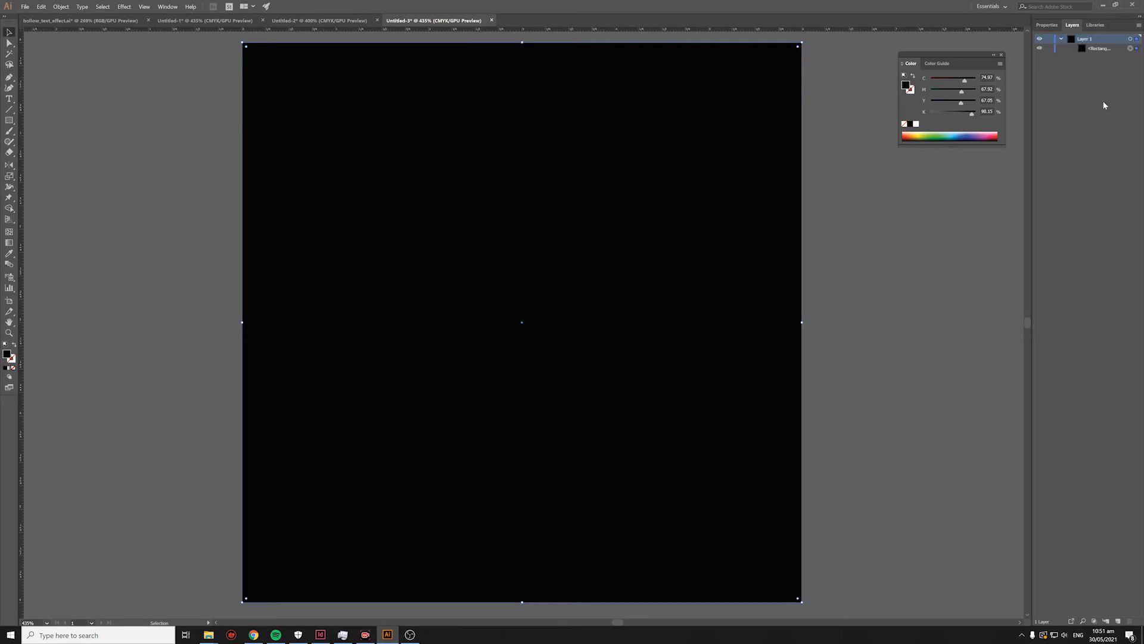
{"action": "left_click", "coordinate": [1062, 39]}
{"action": "left_click", "coordinate": [1139, 27]}
{"action": "left_click", "coordinate": [1069, 32]}
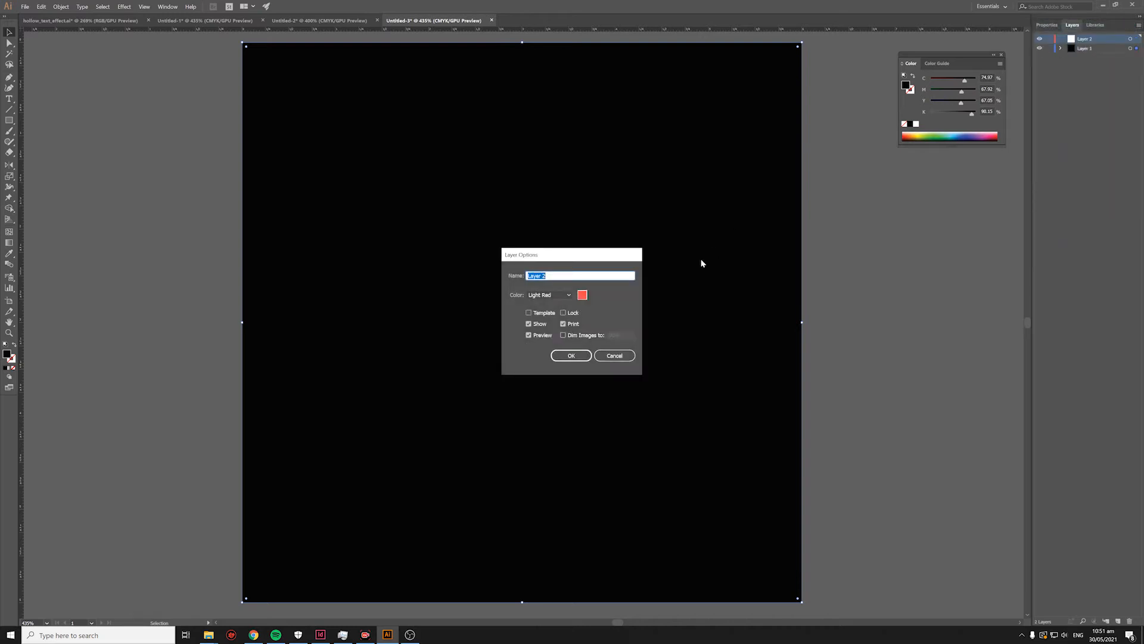
{"action": "key", "text": "Return"}
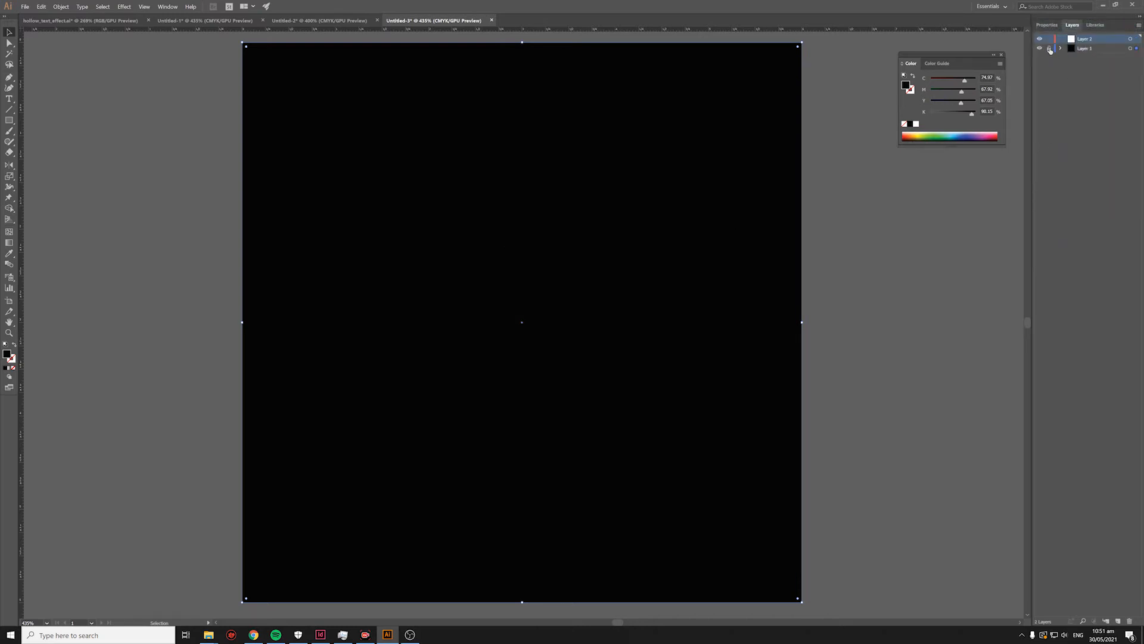
{"action": "left_click", "coordinate": [1050, 49]}
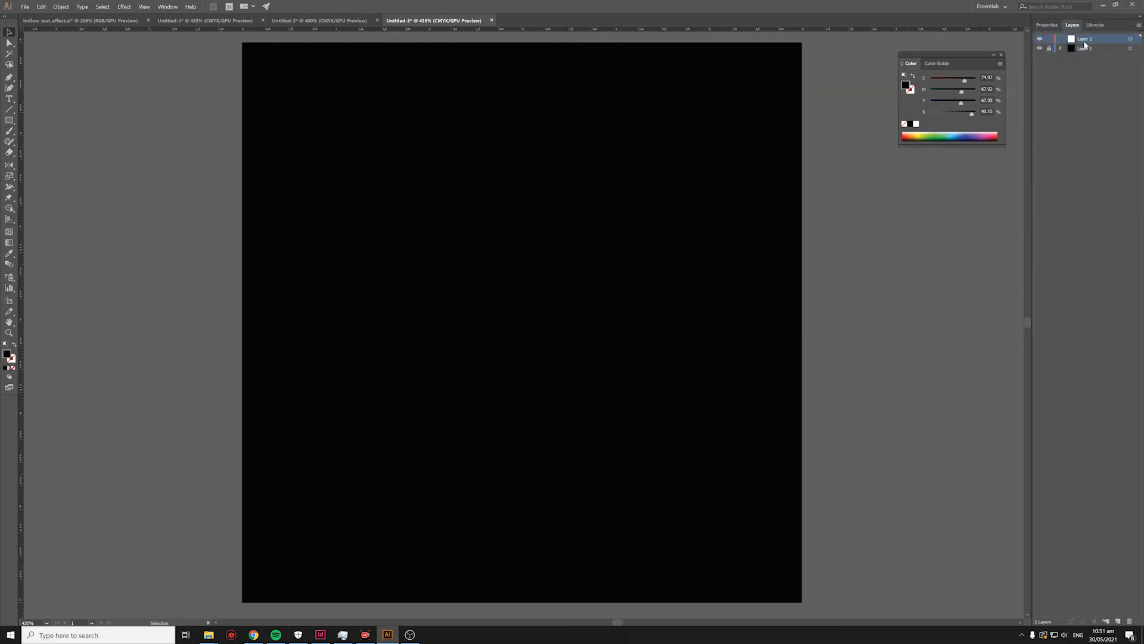
Add the point text HOLLOW on the empty canvas beside the artboard
{"action": "left_click", "coordinate": [9, 99]}
{"action": "left_click", "coordinate": [844, 294]}
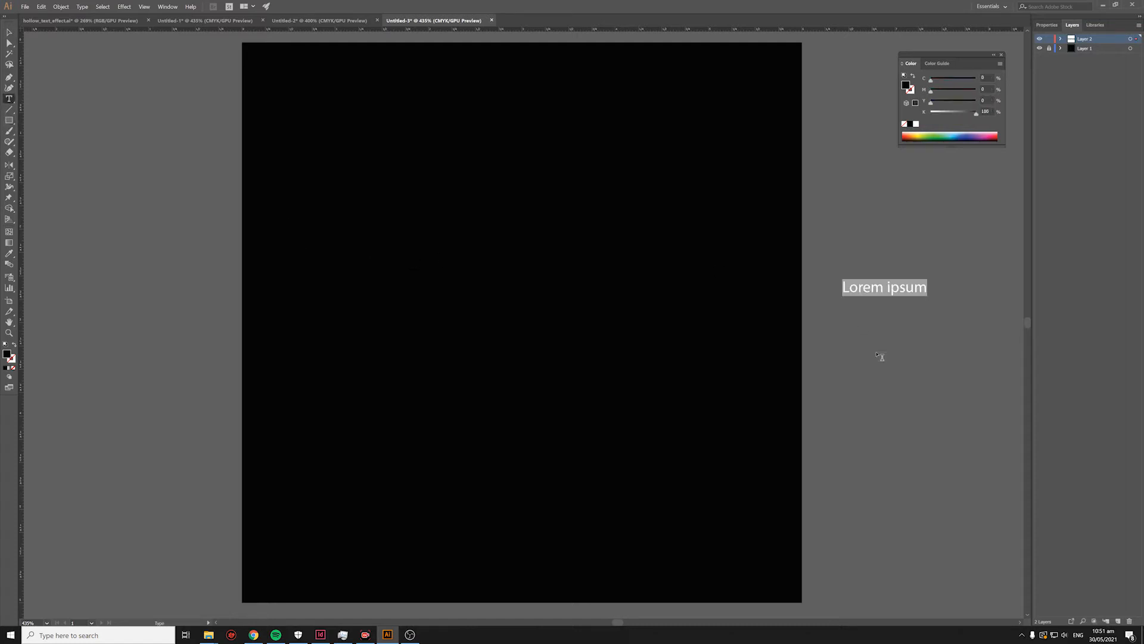
{"action": "type", "text": "HOLLOW"}
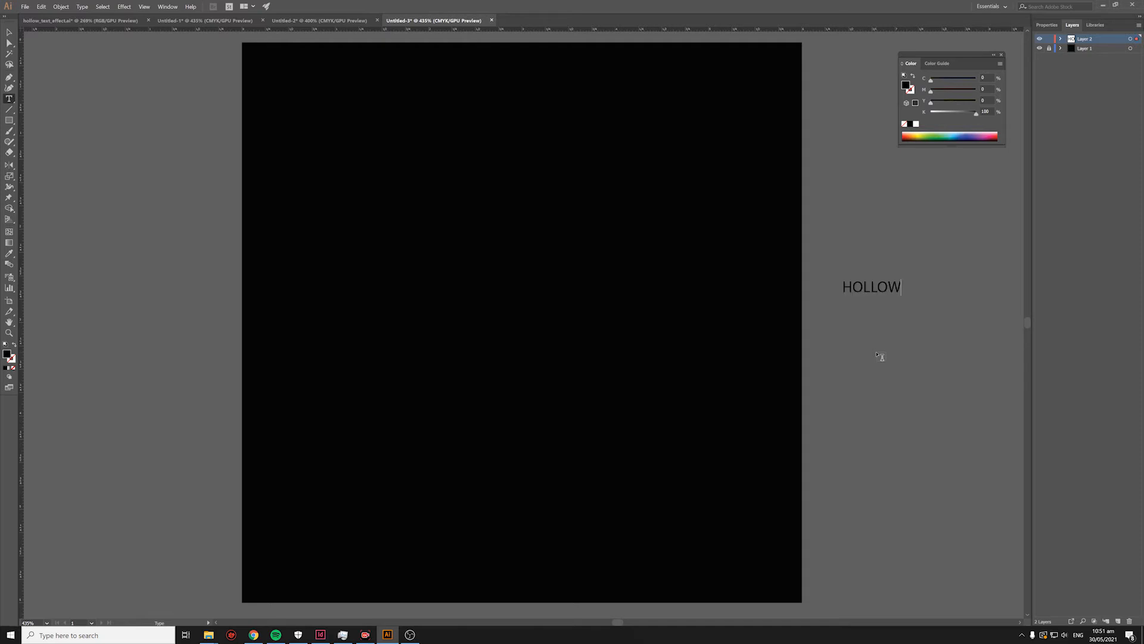
Set the font of the HOLLOW text to Montserrat Bold
{"action": "key", "text": "ctrl+a"}
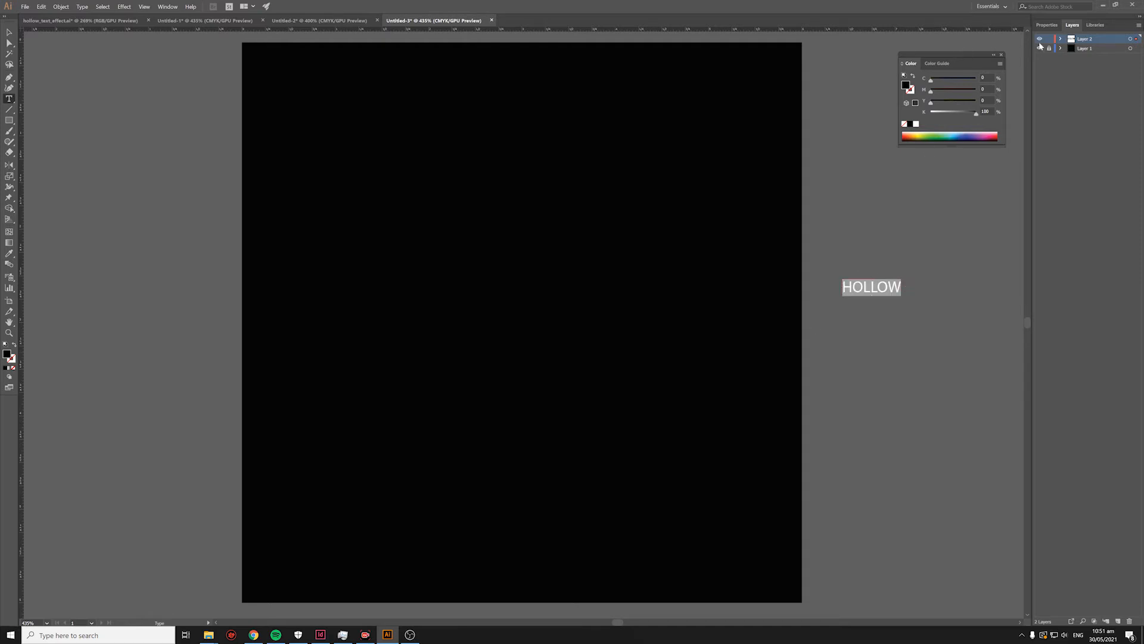
{"action": "left_click", "coordinate": [1047, 25]}
{"action": "left_click", "coordinate": [1076, 197]}
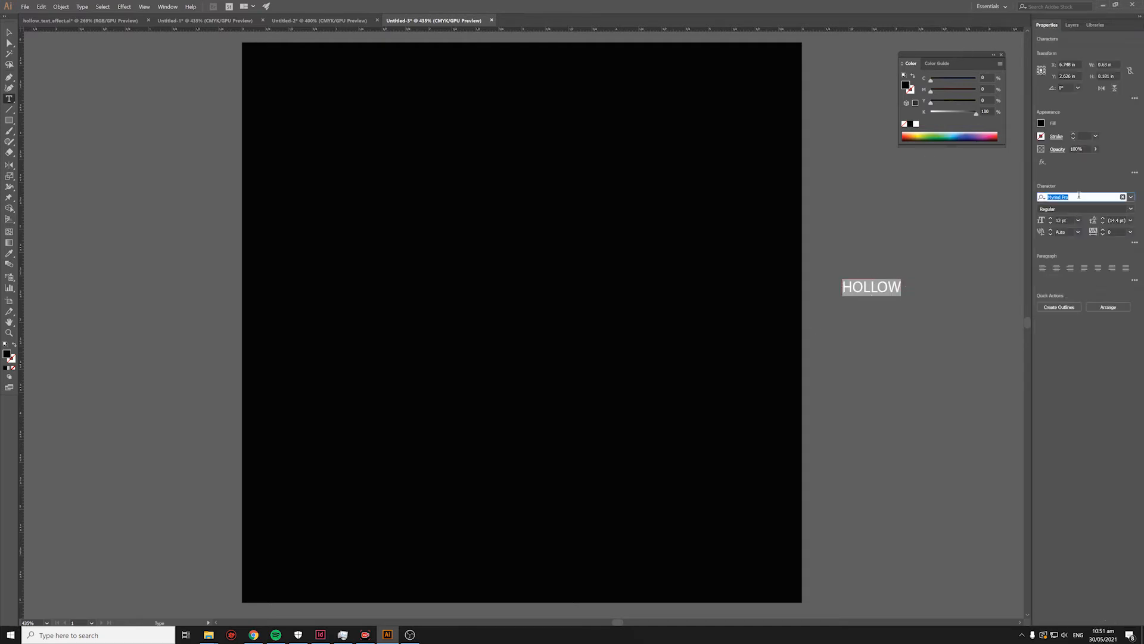
{"action": "type", "text": "MONT"}
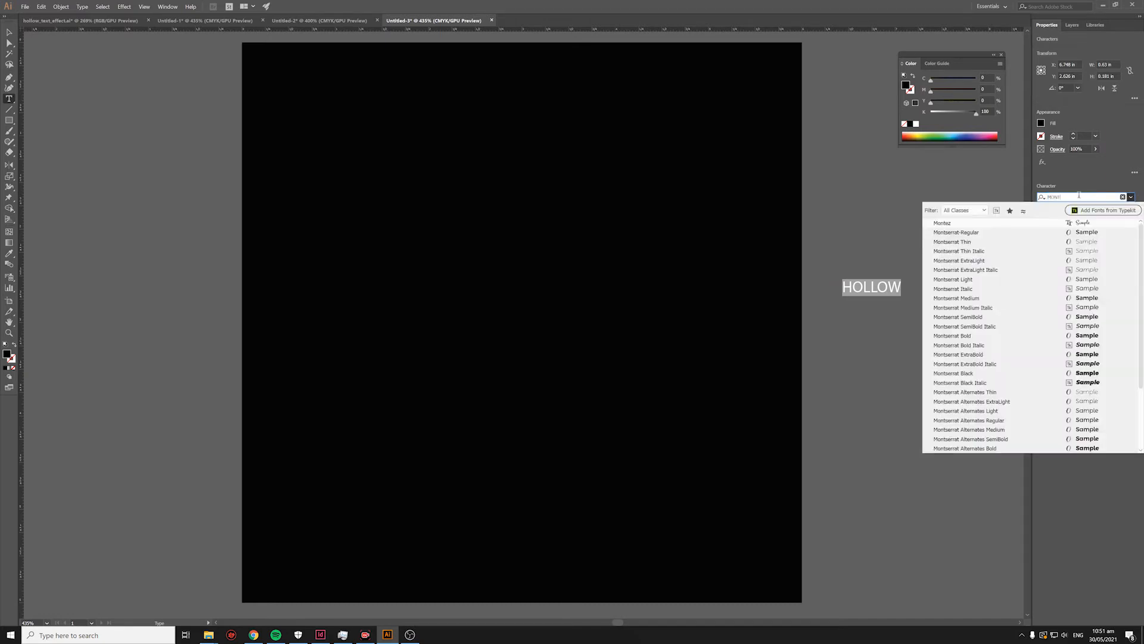
{"action": "left_click", "coordinate": [976, 336]}
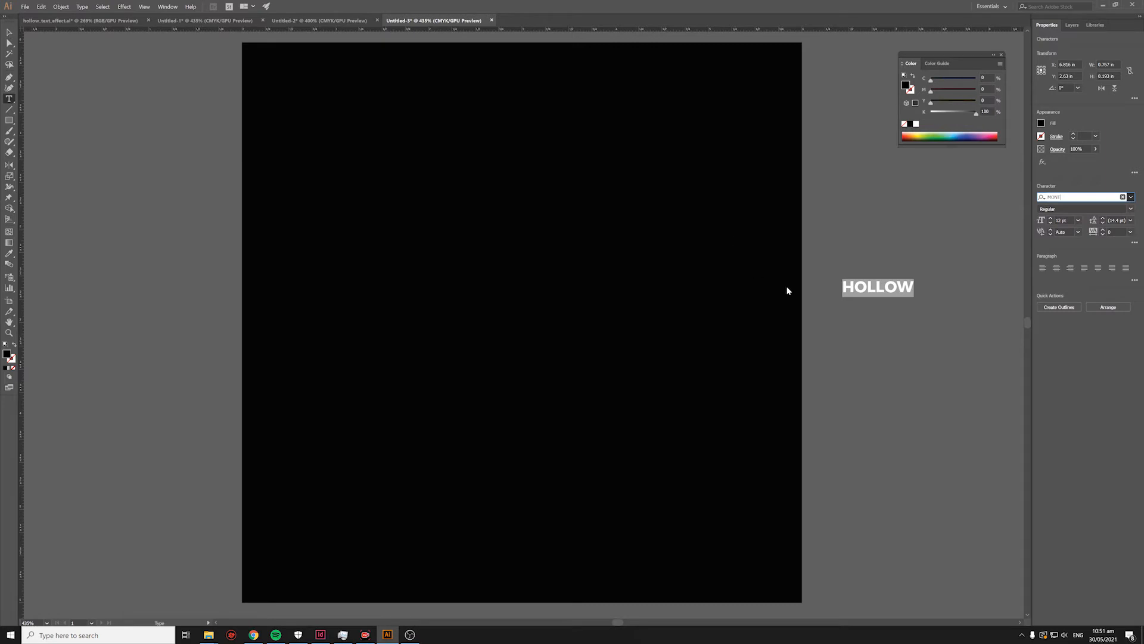
{"action": "key", "text": "Escape"}
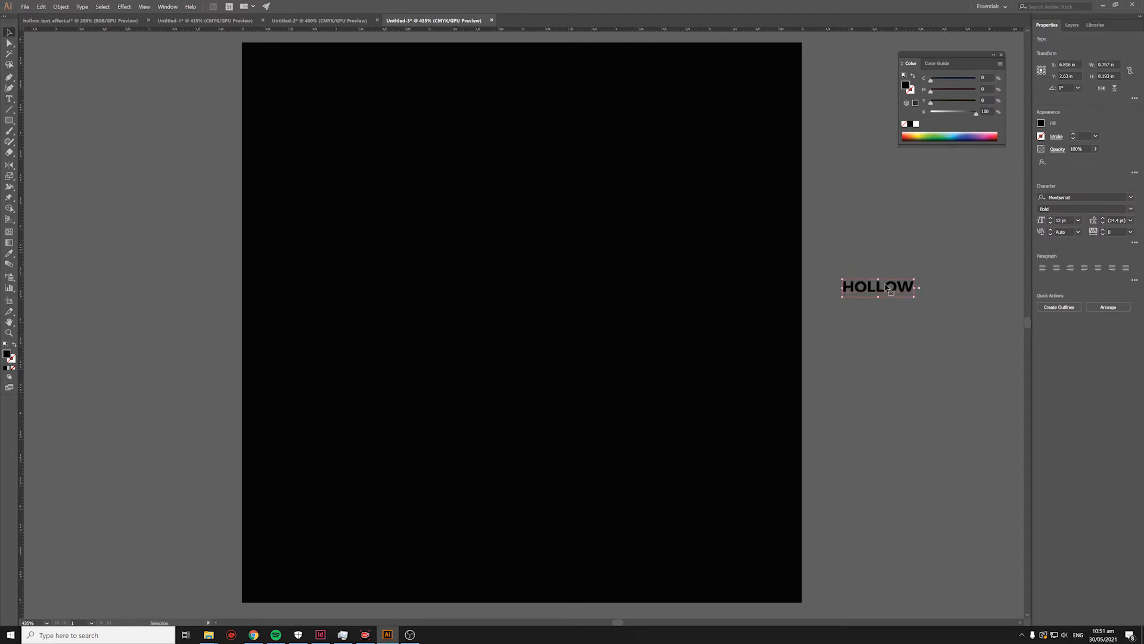
Swap the HOLLOW text's fill and stroke, and make its outline white with no fill
{"action": "left_click_drag", "start_coordinate": [887, 288], "coordinate": [880, 266]}
{"action": "key", "text": "shift+x"}
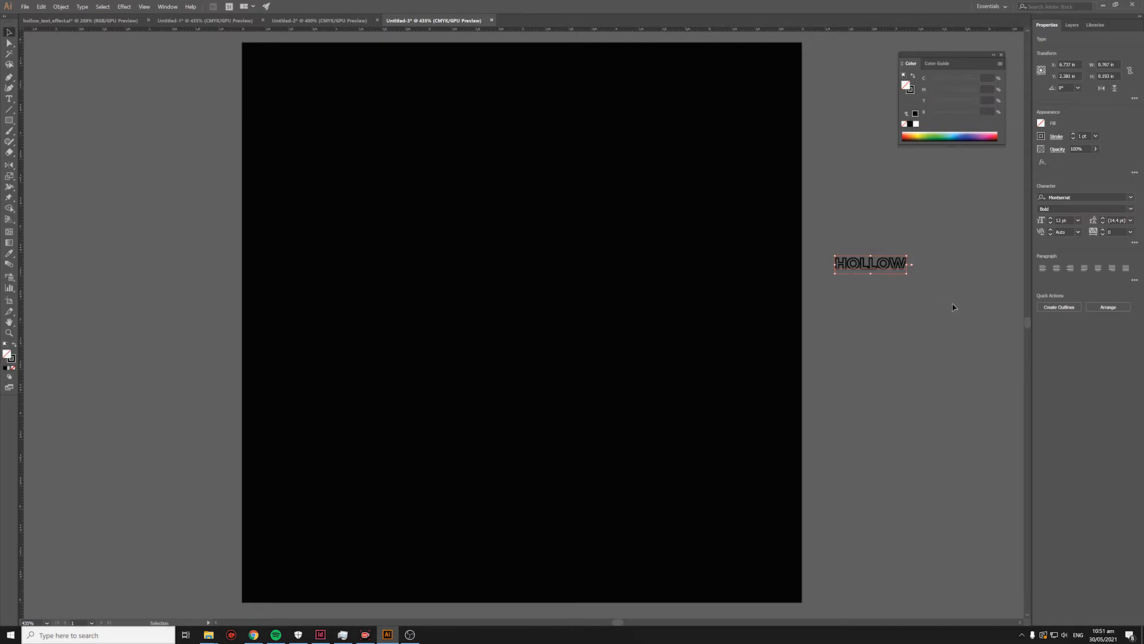
{"action": "left_click", "coordinate": [1041, 136]}
{"action": "left_click", "coordinate": [956, 169]}
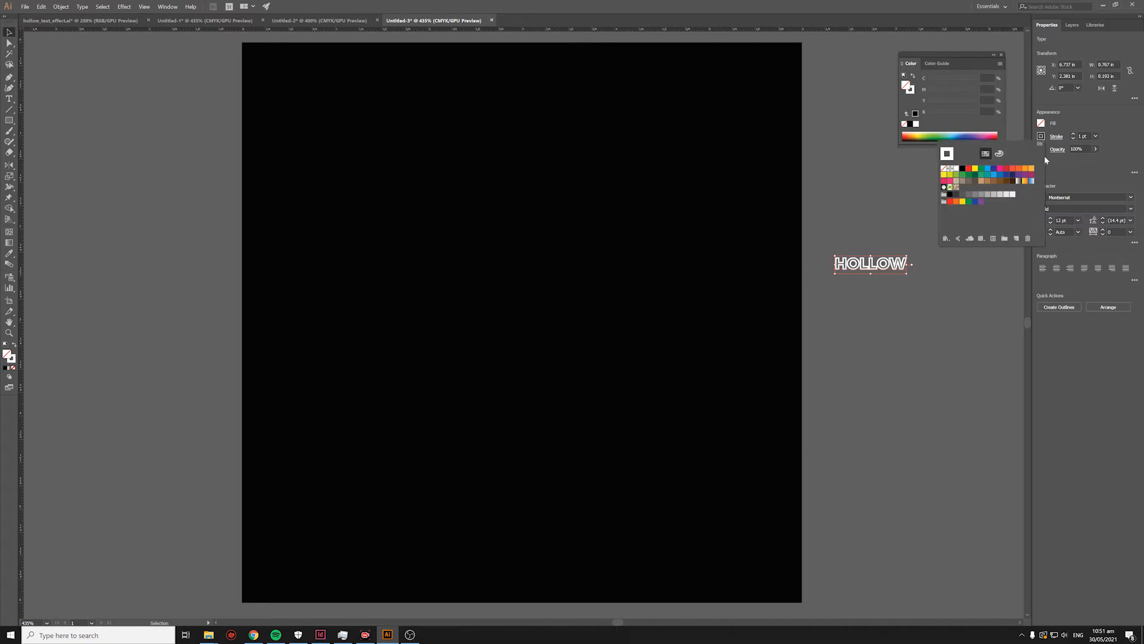
Enlarge the HOLLOW text to about 3.88 in wide and place it near the middle of the artboard
{"action": "left_click_drag", "start_coordinate": [908, 274], "coordinate": [800, 375]}
{"action": "left_click_drag", "start_coordinate": [756, 286], "coordinate": [708, 327]}
{"action": "left_click_drag", "start_coordinate": [680, 276], "coordinate": [686, 292]}
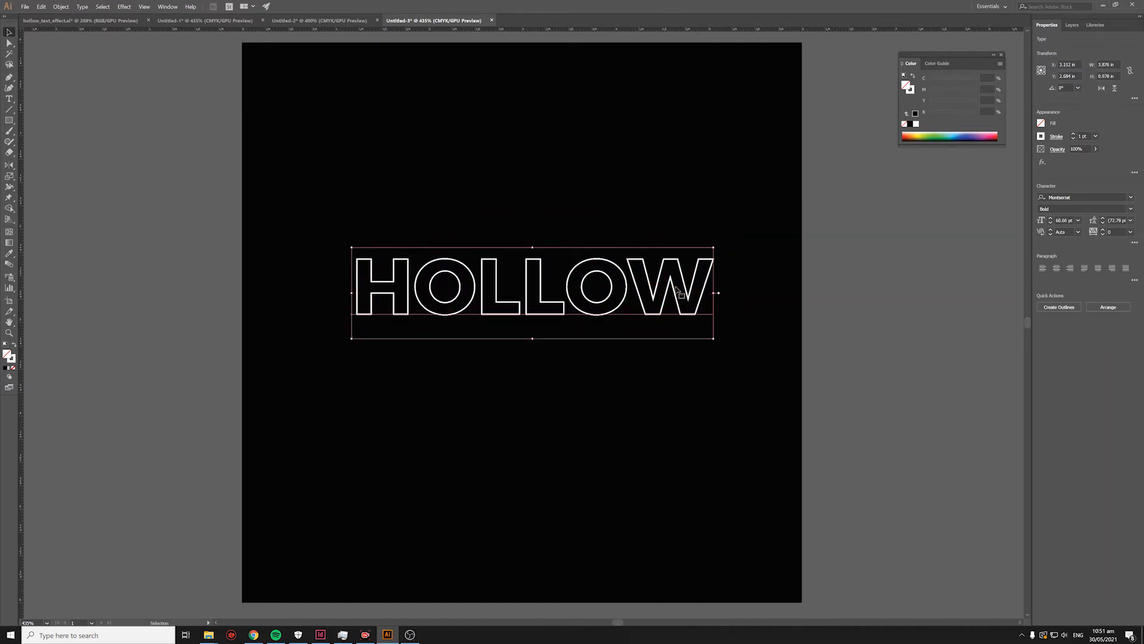
Set the HOLLOW text's stroke weight to 3 pt and shift the text slightly down on the artboard
{"action": "left_click", "coordinate": [1090, 136]}
{"action": "key", "text": "Return"}
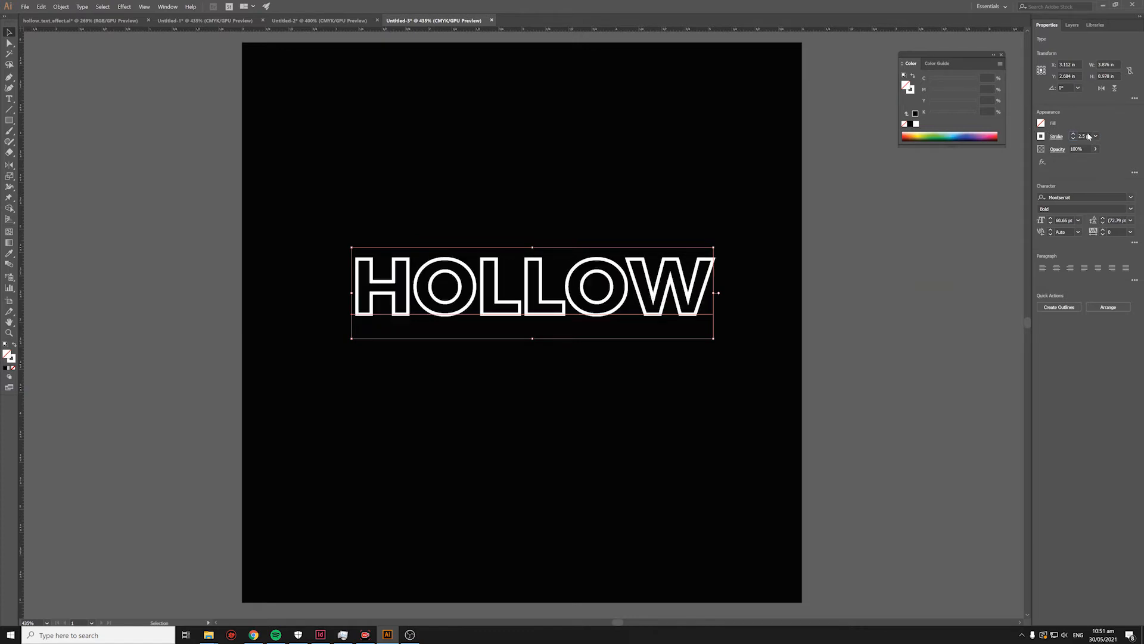
{"action": "left_click", "coordinate": [1089, 136]}
{"action": "type", "text": "3"}
{"action": "key", "text": "Return"}
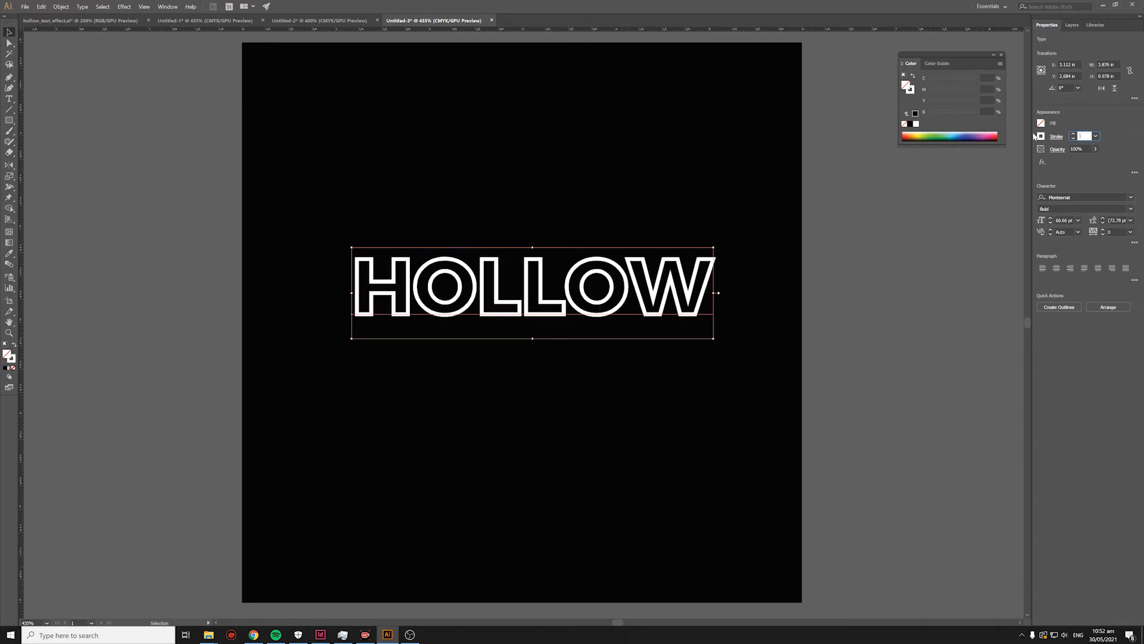
{"action": "left_click", "coordinate": [552, 144]}
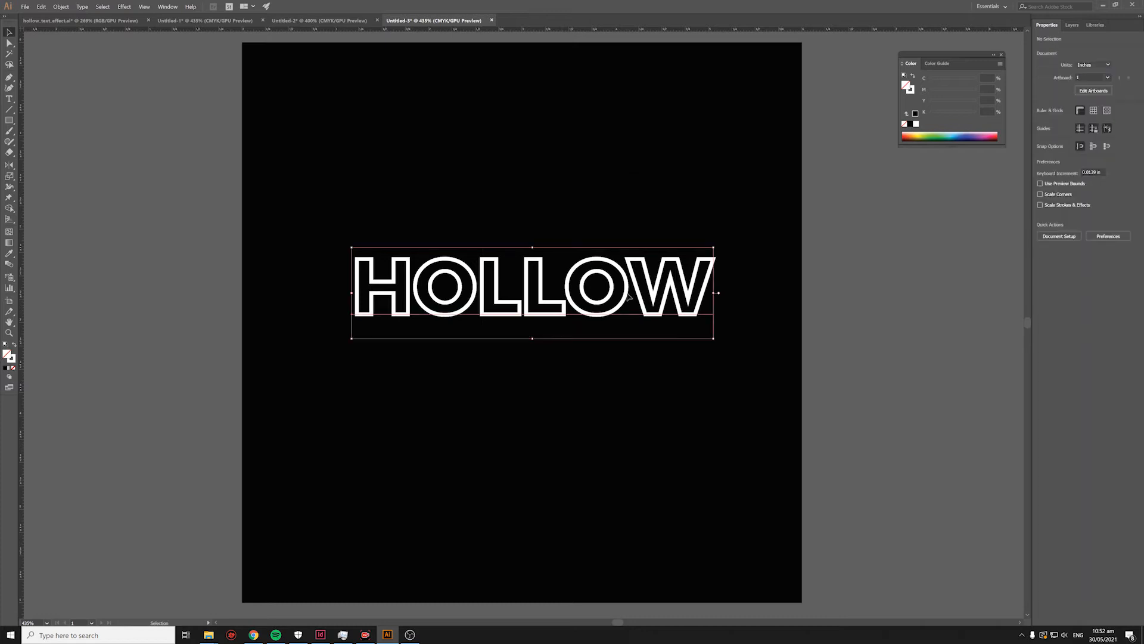
{"action": "left_click_drag", "start_coordinate": [647, 301], "coordinate": [644, 316]}
Apply a 3D Extrude & Bevel effect to the HOLLOW text with the Isometric Top position and 0 pt extrude depth
{"action": "left_click_drag", "start_coordinate": [324, 222], "coordinate": [742, 378]}
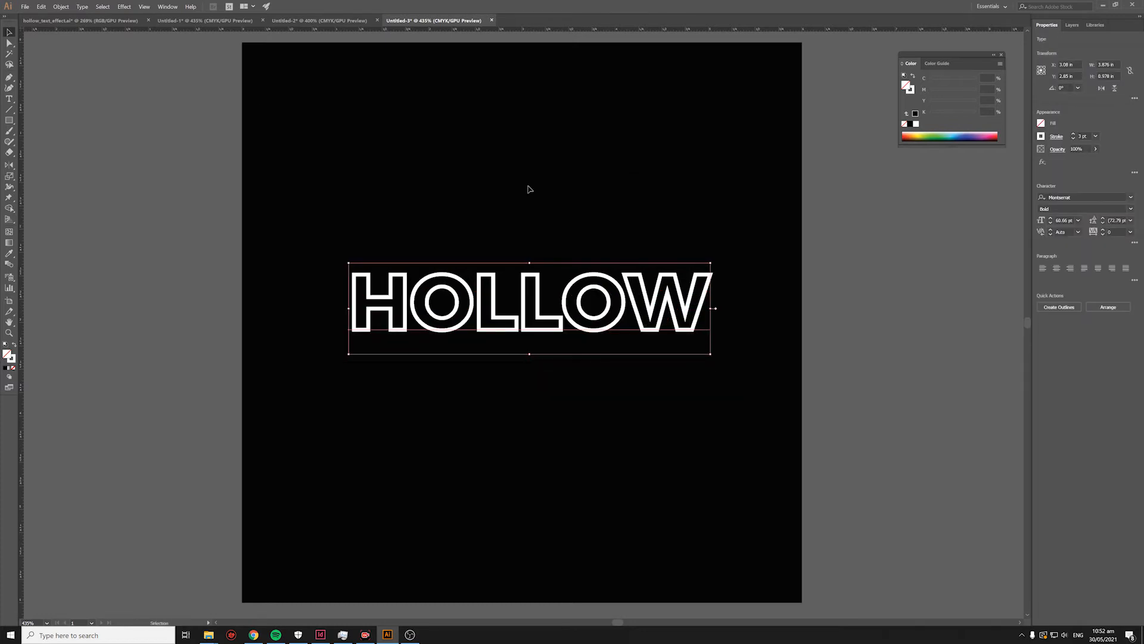
{"action": "left_click", "coordinate": [125, 8]}
{"action": "mouse_move", "coordinate": [146, 62]}
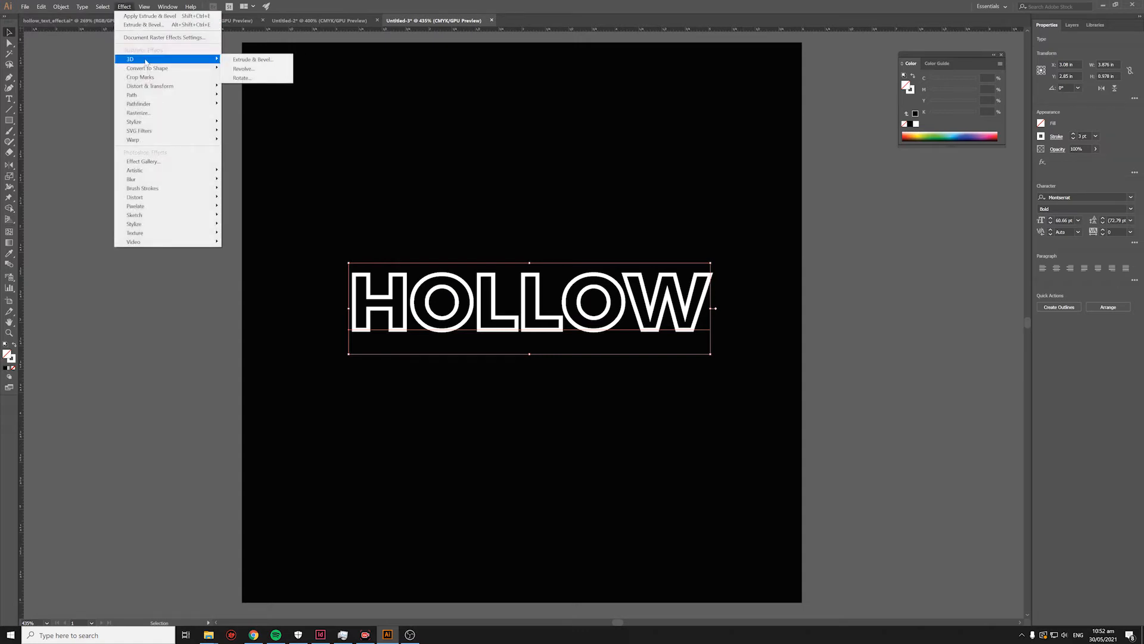
{"action": "left_click", "coordinate": [253, 59]}
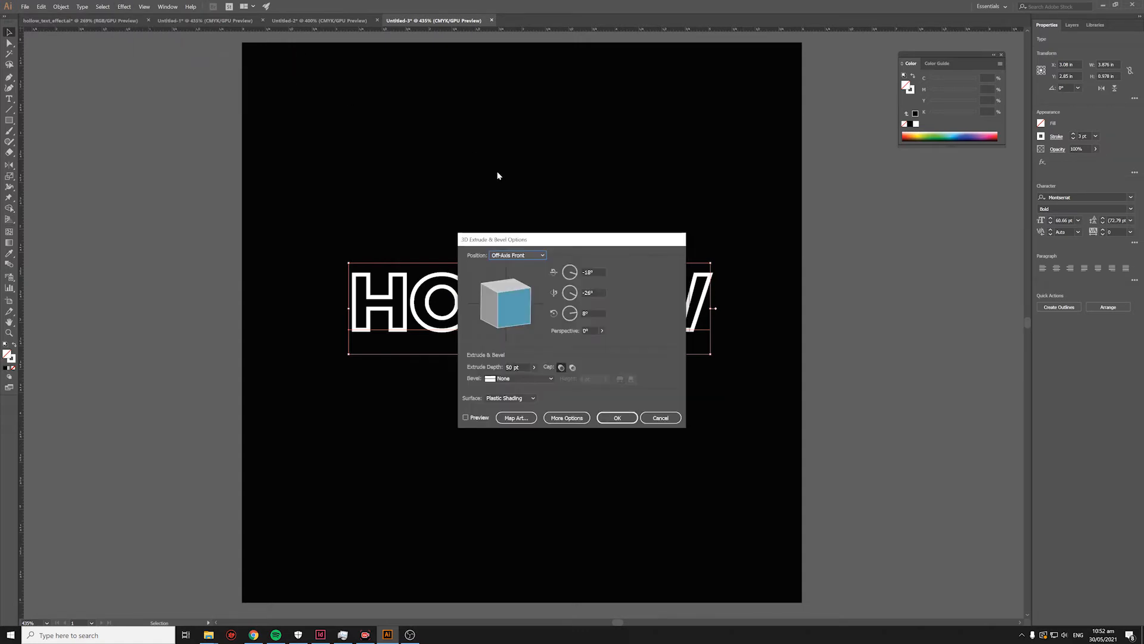
{"action": "left_click_drag", "start_coordinate": [574, 243], "coordinate": [537, 61]}
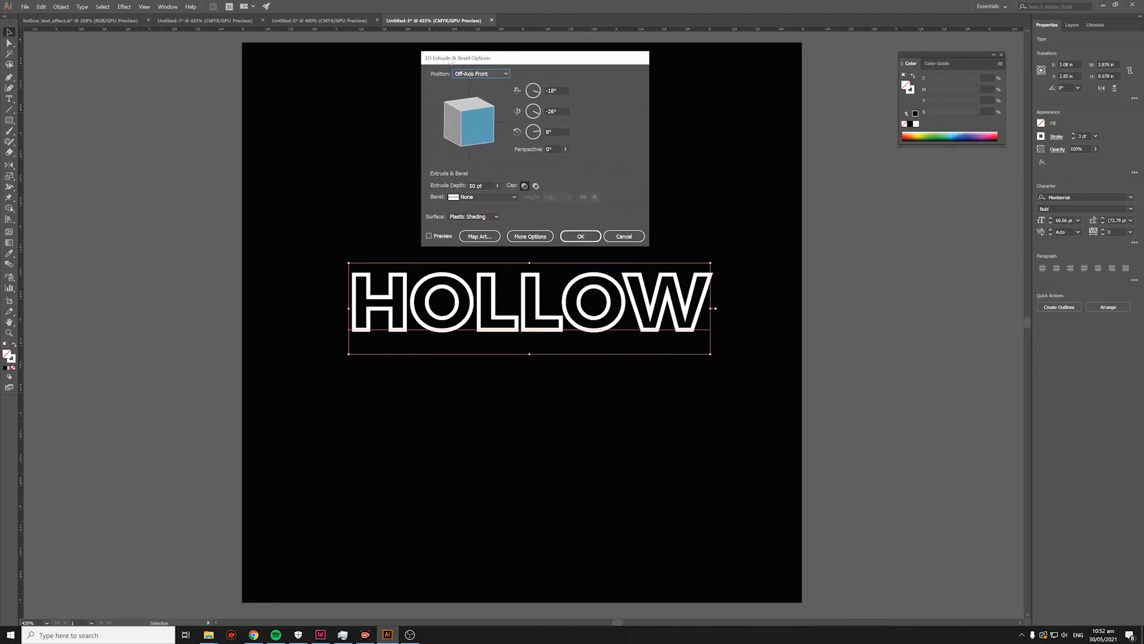
{"action": "left_click", "coordinate": [505, 74]}
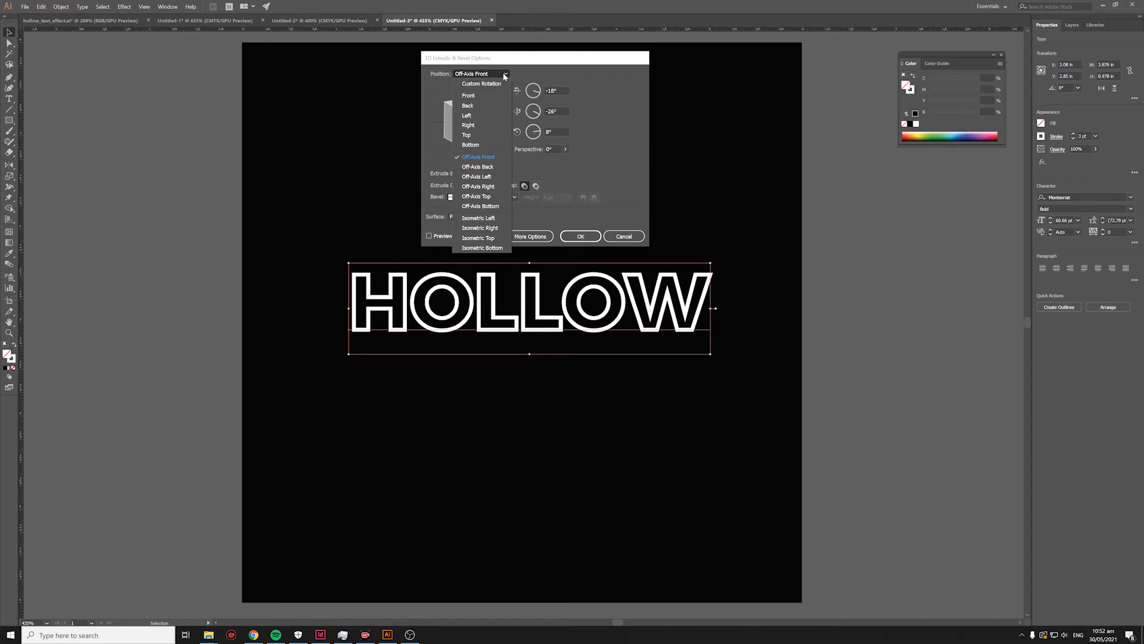
{"action": "left_click", "coordinate": [494, 240]}
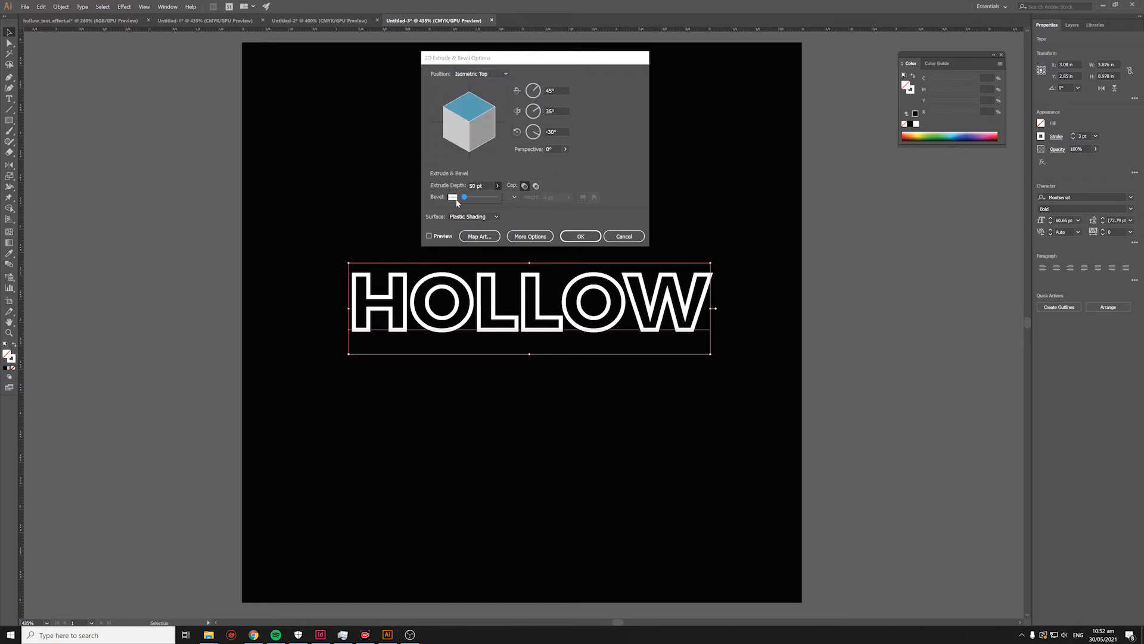
{"action": "left_click_drag", "start_coordinate": [463, 198], "coordinate": [445, 199]}
{"action": "left_click", "coordinate": [589, 237]}
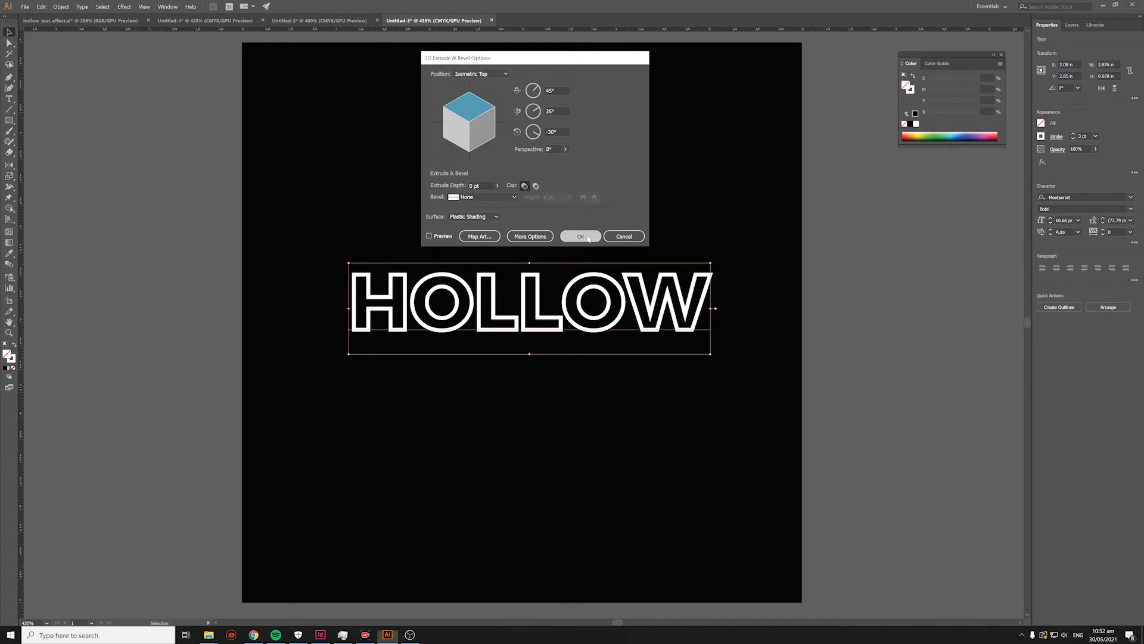
{"action": "left_click", "coordinate": [578, 187]}
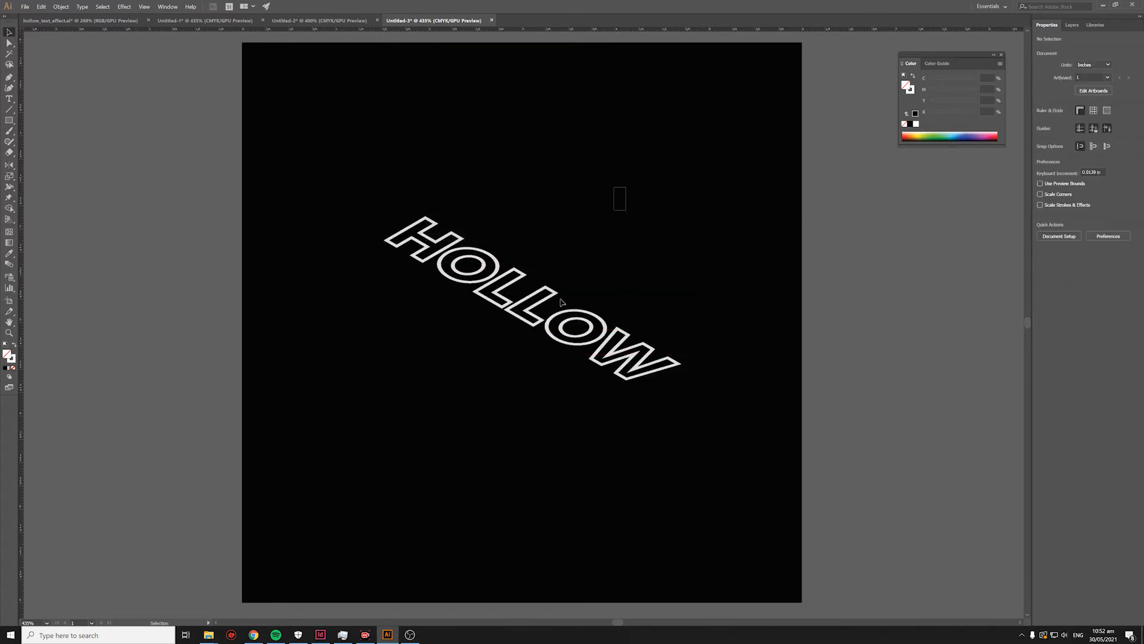
Expand the appearance of the isometric HOLLOW text
{"action": "left_click_drag", "start_coordinate": [380, 180], "coordinate": [620, 331]}
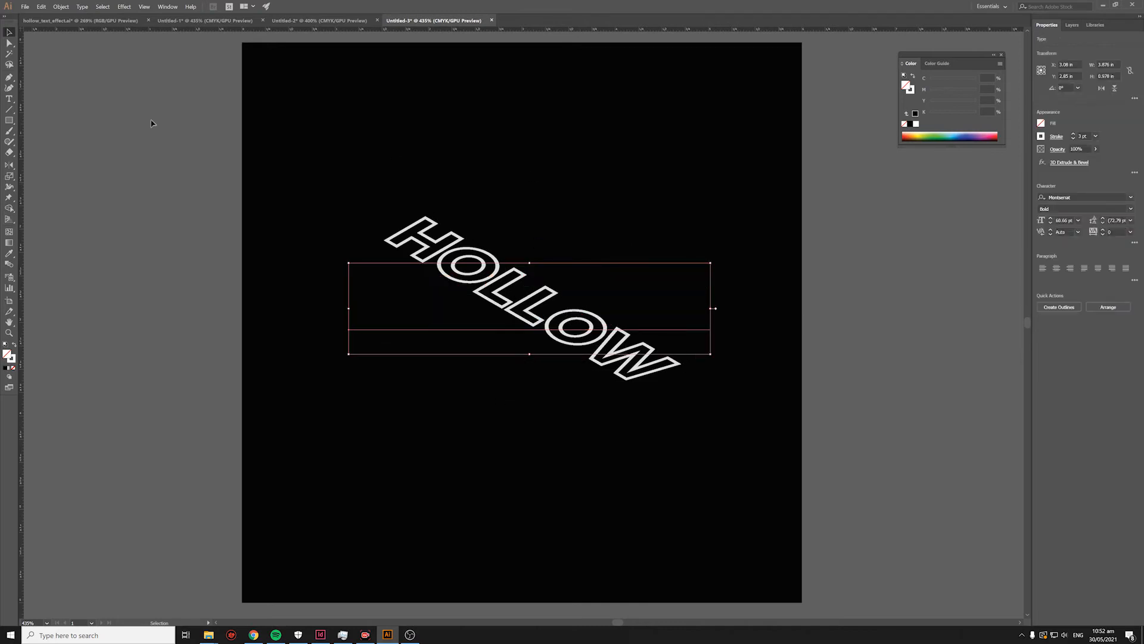
{"action": "left_click", "coordinate": [61, 6]}
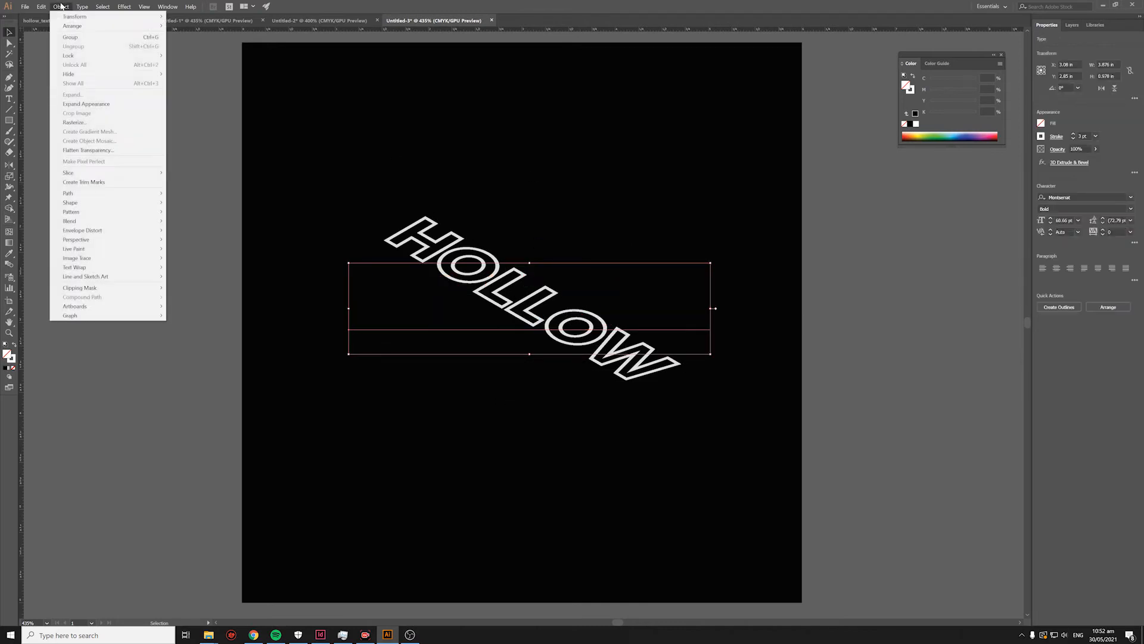
{"action": "left_click", "coordinate": [110, 103]}
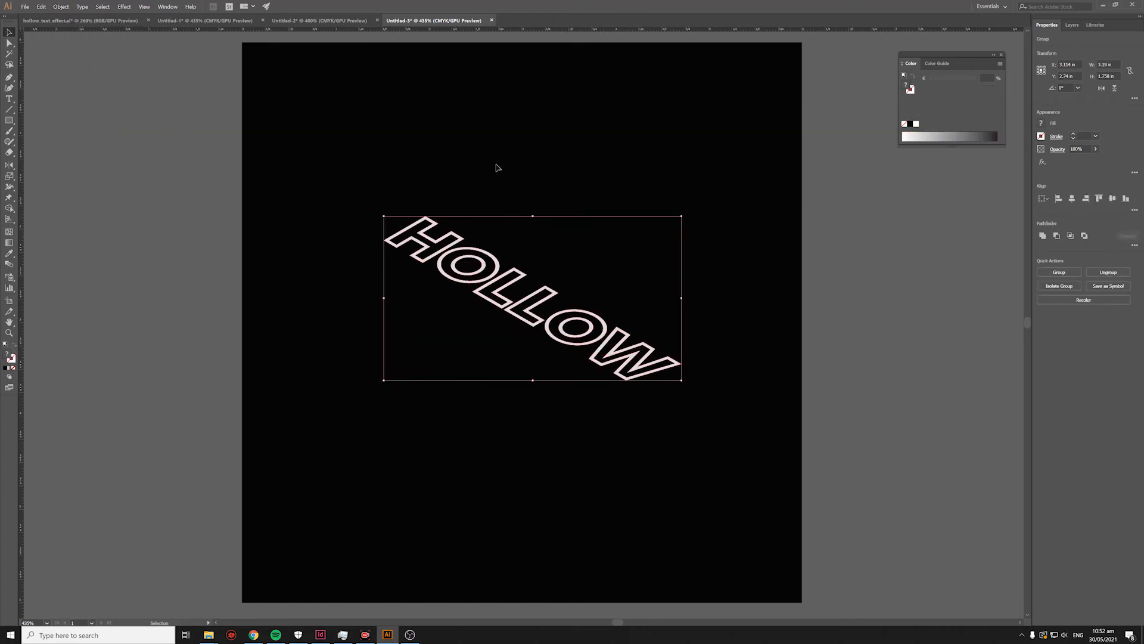
{"action": "left_click", "coordinate": [539, 169]}
{"action": "left_click_drag", "start_coordinate": [541, 164], "coordinate": [409, 327]}
{"action": "left_click_drag", "start_coordinate": [477, 179], "coordinate": [407, 306]}
{"action": "left_click", "coordinate": [143, 117]}
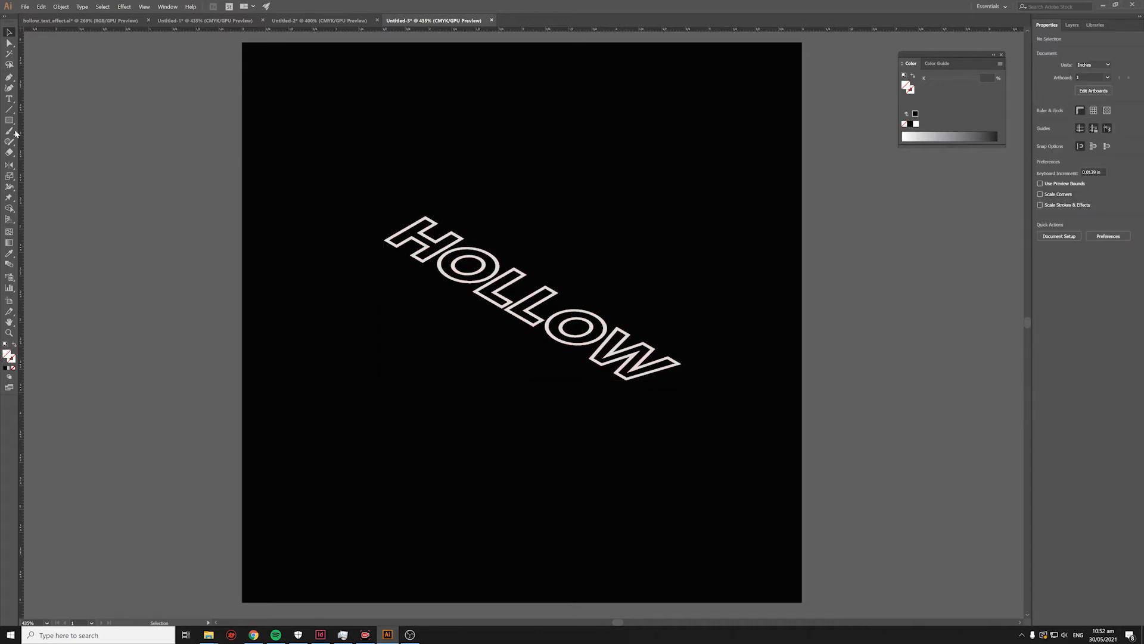
Draw a small square about 0.2 in wide on the canvas beside the artboard and fill it with yellow
{"action": "key", "text": "m"}
{"action": "left_click_drag", "start_coordinate": [198, 87], "coordinate": [216, 106]}
{"action": "key", "text": "v"}
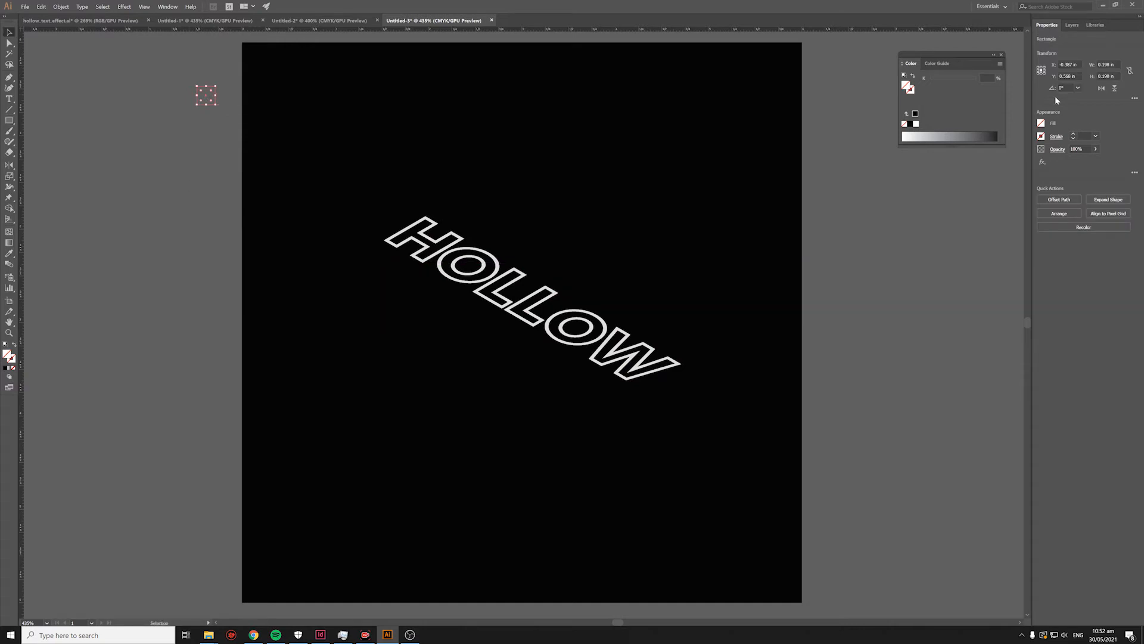
{"action": "left_click", "coordinate": [1043, 124]}
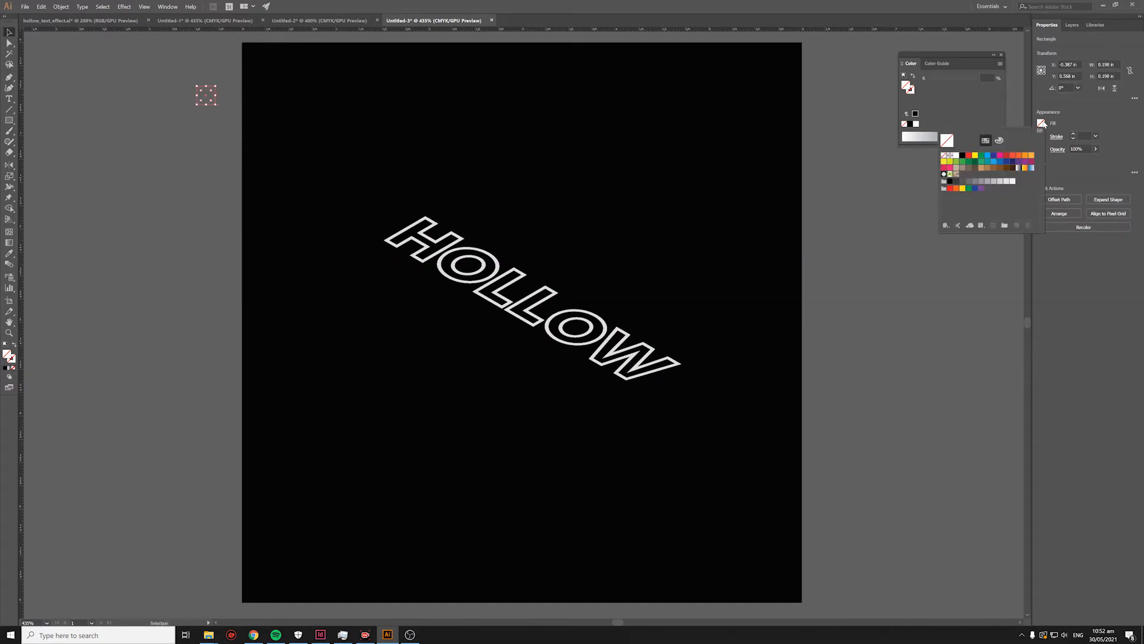
{"action": "left_click", "coordinate": [976, 156]}
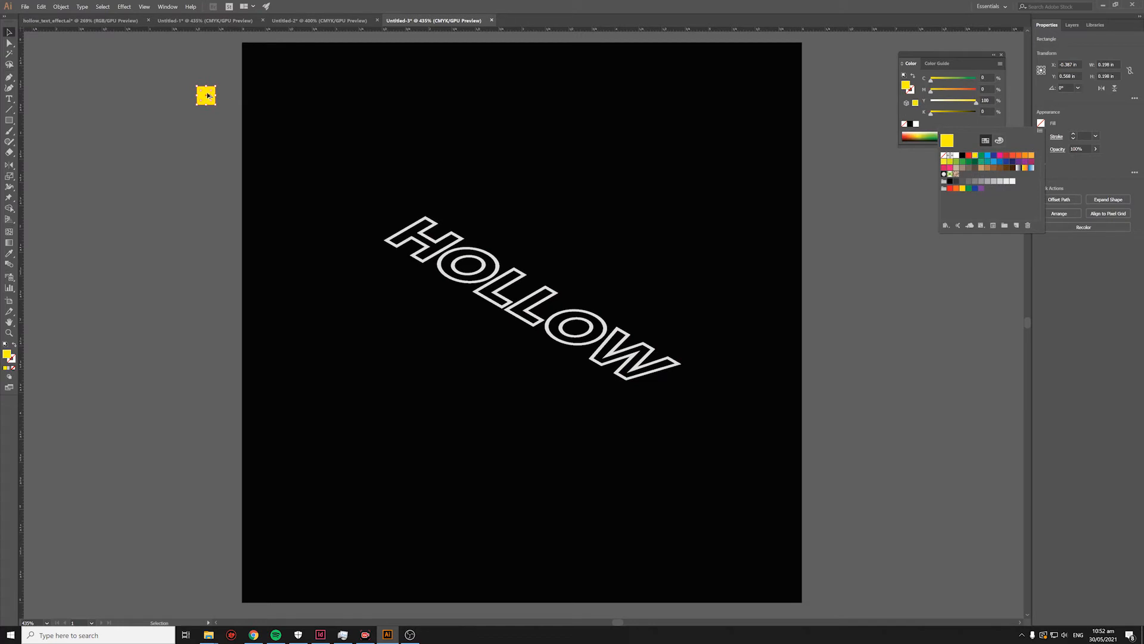
{"action": "left_click", "coordinate": [208, 96]}
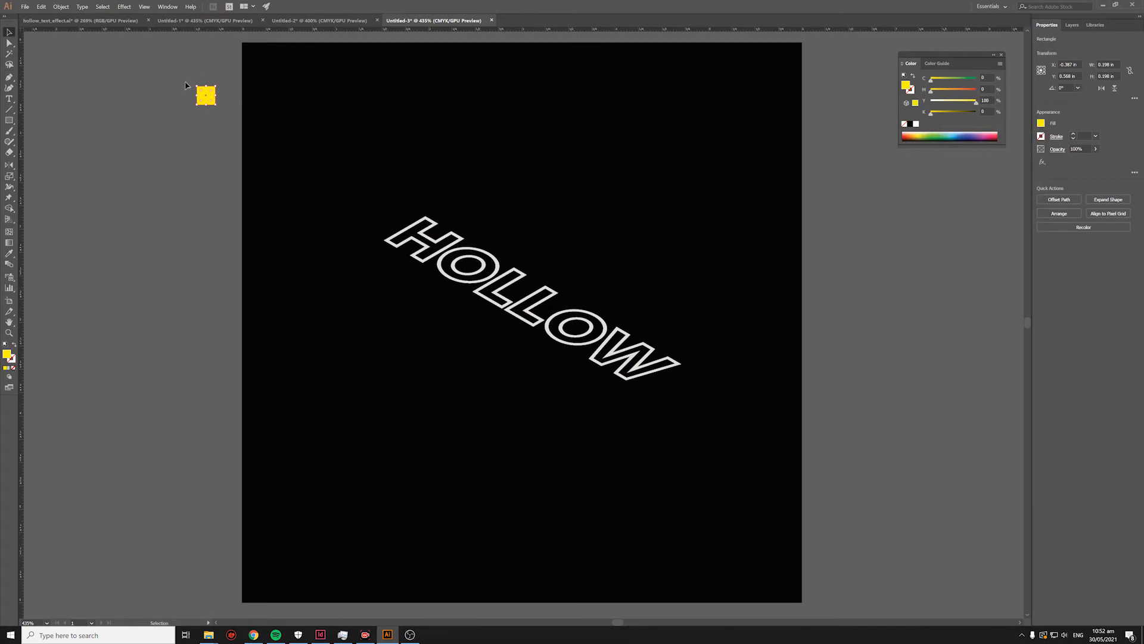
Duplicate the yellow square straight down and fill the upper square with white
{"action": "left_click_drag", "start_coordinate": [210, 97], "coordinate": [210, 127]}
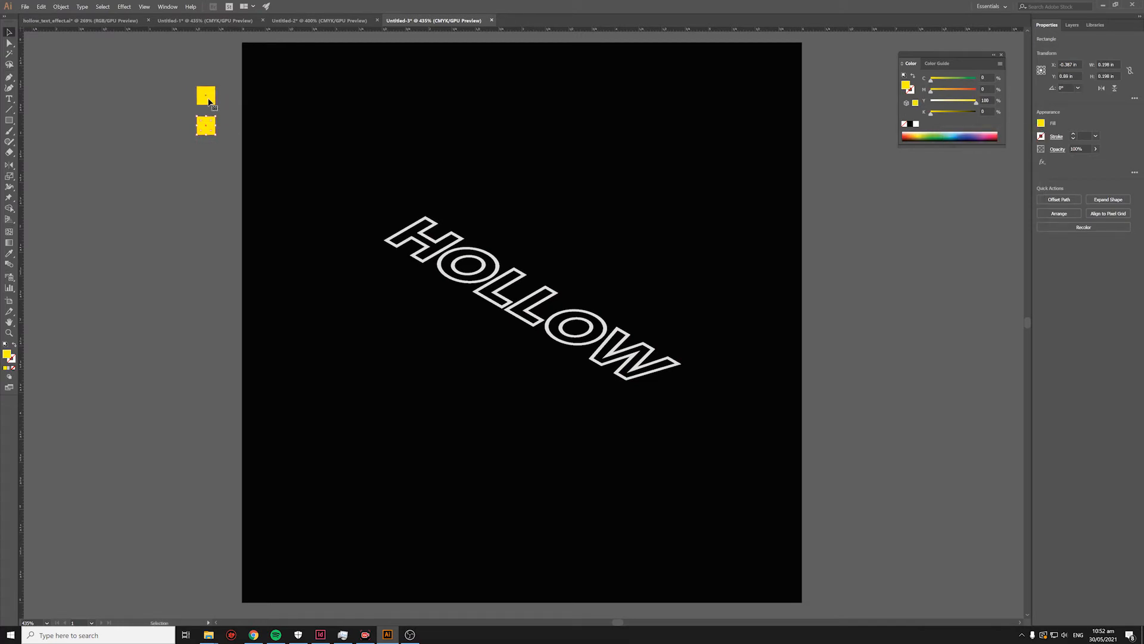
{"action": "left_click", "coordinate": [1041, 124]}
{"action": "left_click", "coordinate": [955, 155]}
{"action": "left_click", "coordinate": [153, 121]}
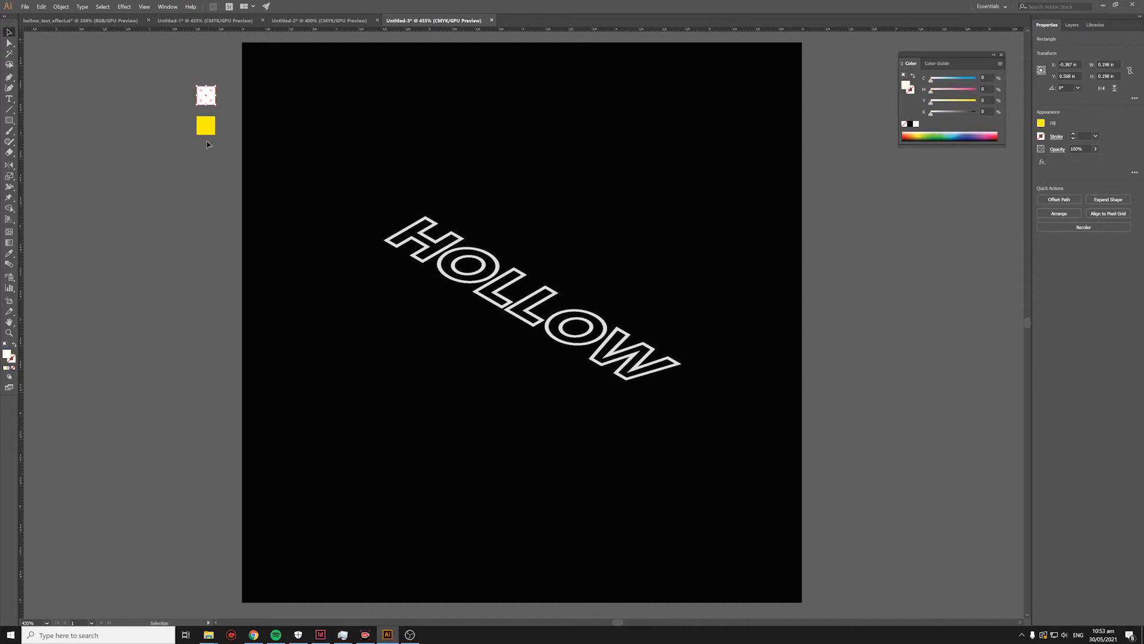
Duplicate the yellow square straight down and fill the lowest square with pink (magenta 100%)
{"action": "left_click", "coordinate": [212, 127]}
{"action": "left_click_drag", "start_coordinate": [212, 127], "coordinate": [213, 157]}
{"action": "left_click", "coordinate": [1041, 123]}
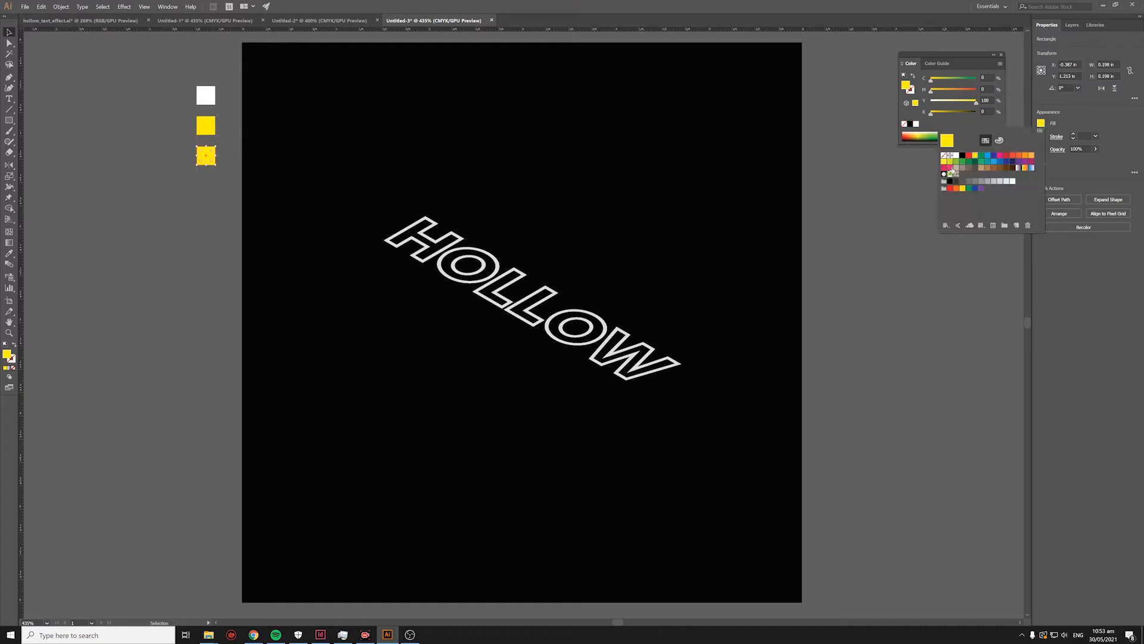
{"action": "left_click", "coordinate": [1000, 156]}
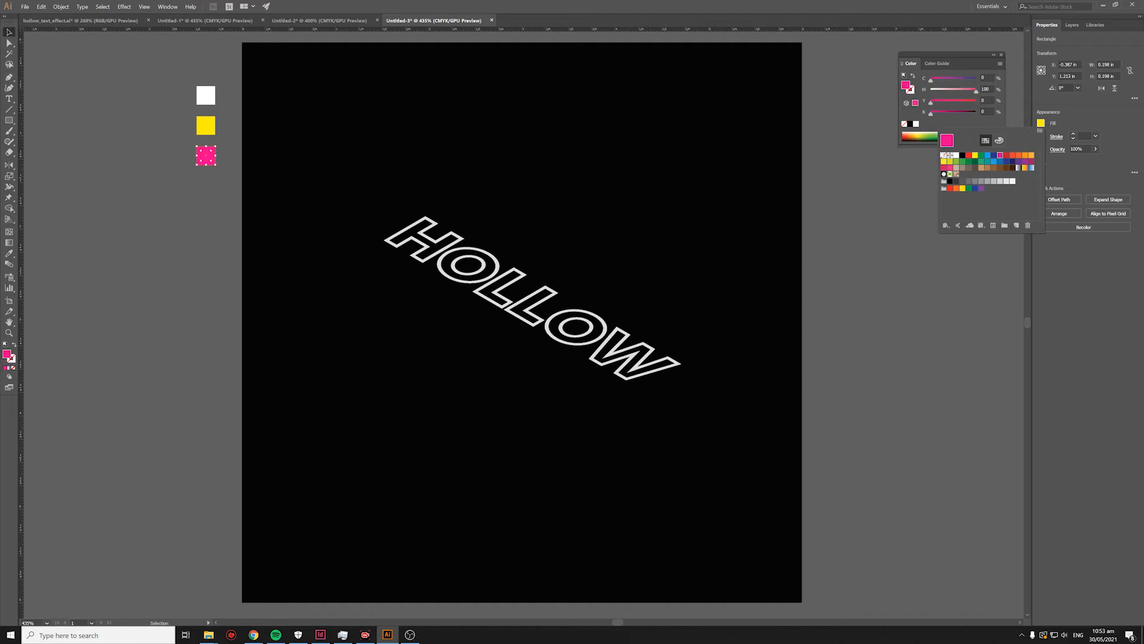
{"action": "left_click", "coordinate": [165, 200]}
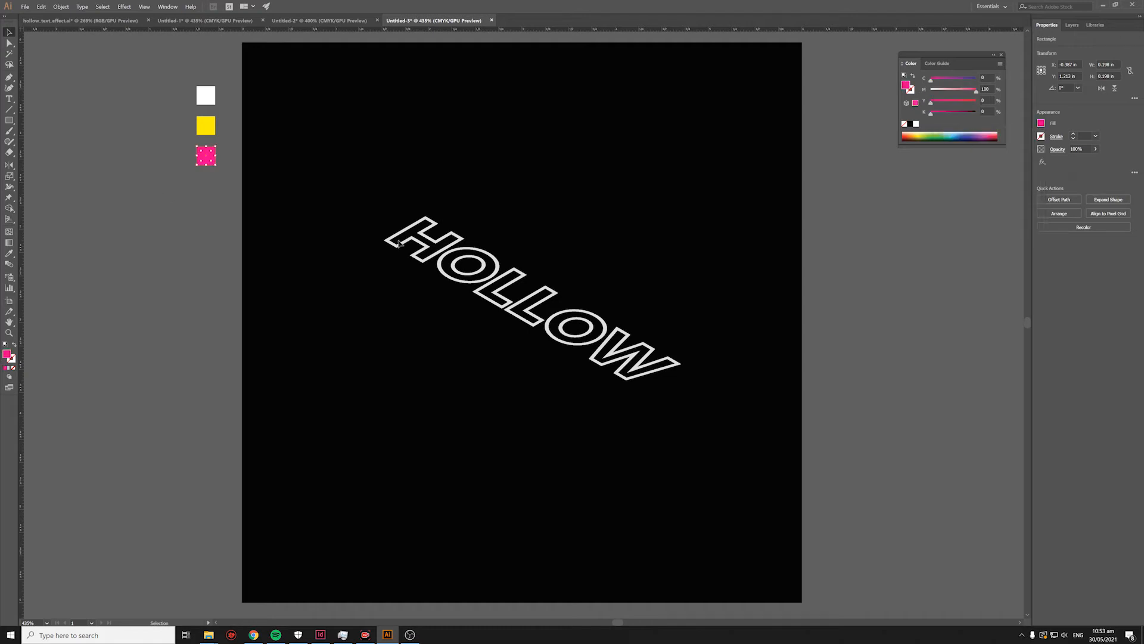
{"action": "left_click", "coordinate": [136, 127]}
{"action": "left_click_drag", "start_coordinate": [371, 207], "coordinate": [566, 346]}
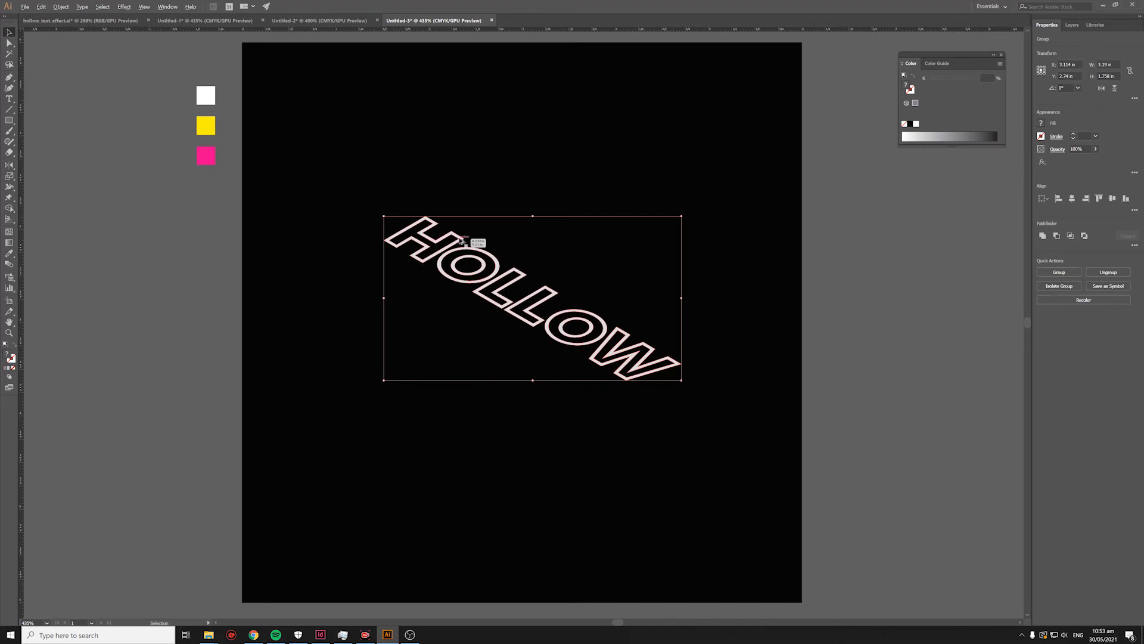
{"action": "left_click_drag", "start_coordinate": [460, 240], "coordinate": [477, 349]}
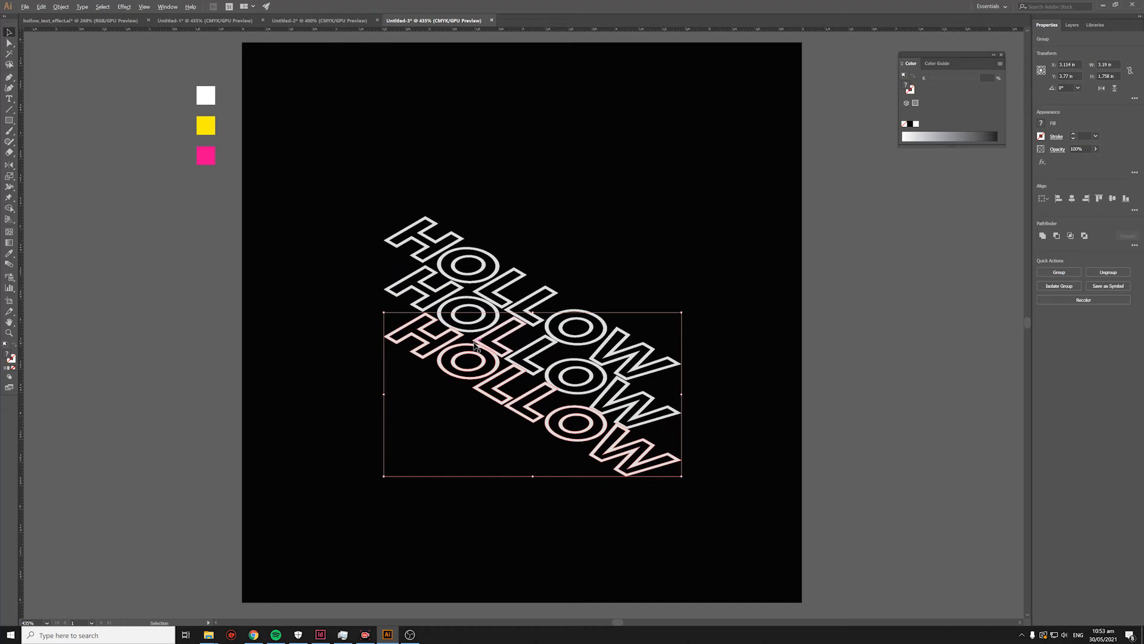
{"action": "key", "text": "ctrl+z"}
{"action": "key", "text": "ctrl+z"}
Place three copies of the HOLLOW text straight below the original, spaced about 0.56 in apart
{"action": "left_click", "coordinate": [464, 286]}
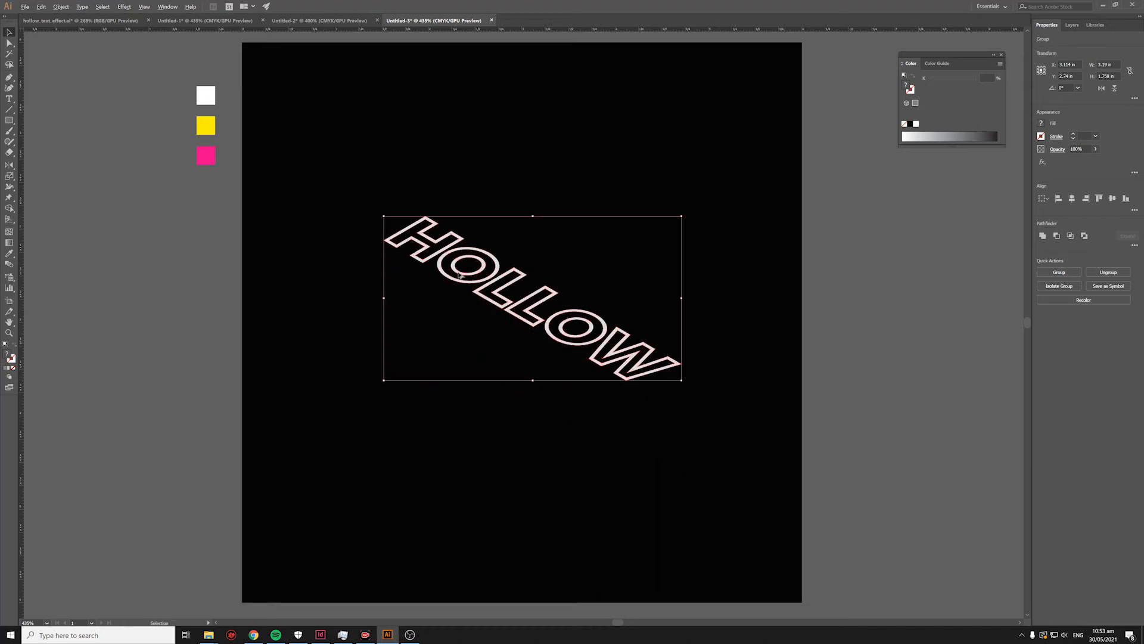
{"action": "left_click_drag", "start_coordinate": [460, 274], "coordinate": [486, 370]}
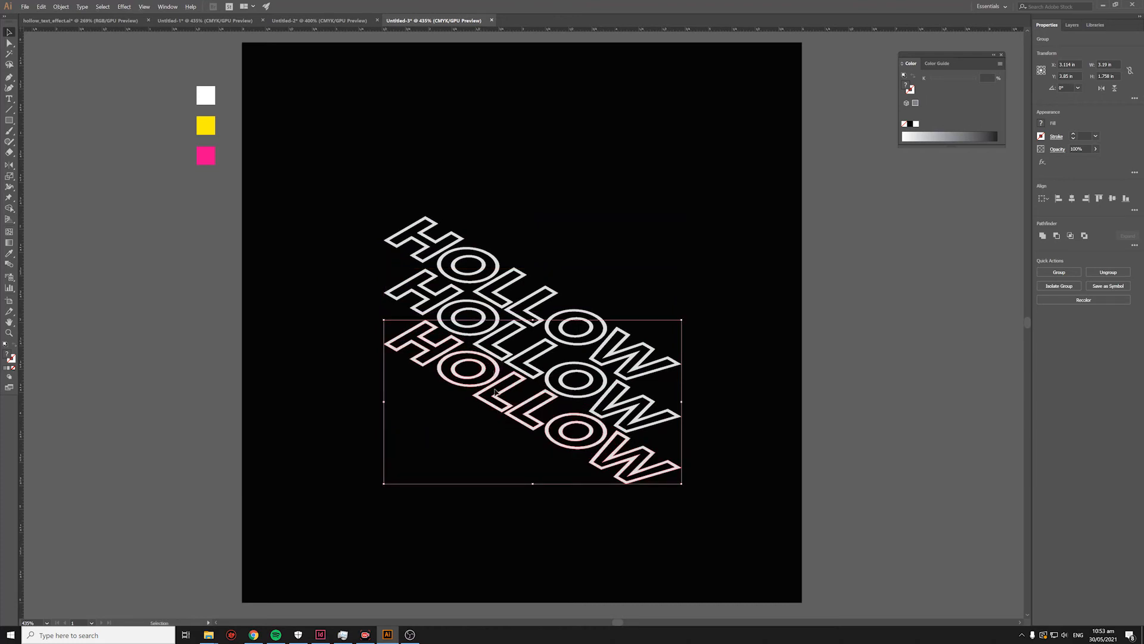
{"action": "left_click", "coordinate": [495, 393]}
{"action": "left_click_drag", "start_coordinate": [343, 333], "coordinate": [501, 430]}
{"action": "left_click", "coordinate": [309, 325]}
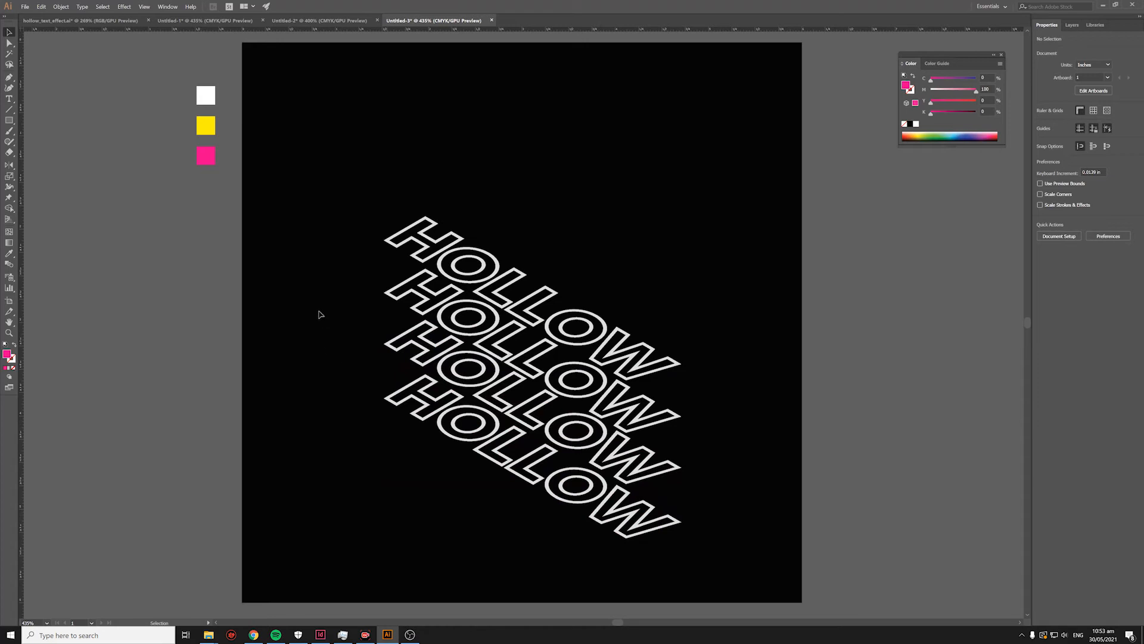
Recolor the second HOLLOW copy from the top with the yellow sampled from the yellow square
{"action": "left_click", "coordinate": [403, 310]}
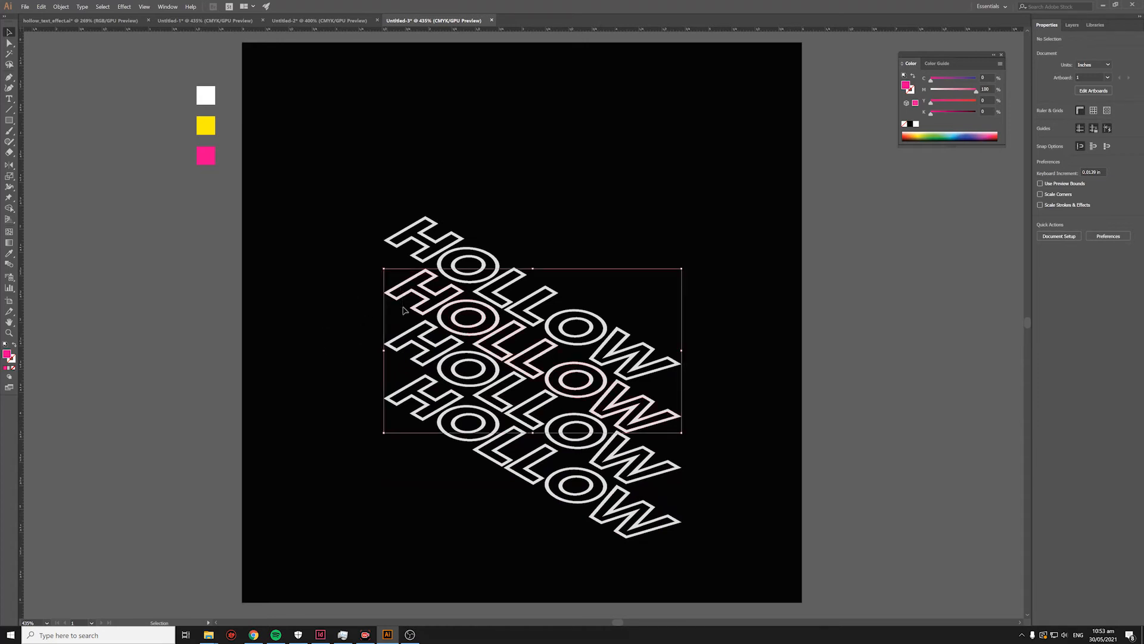
{"action": "key", "text": "i"}
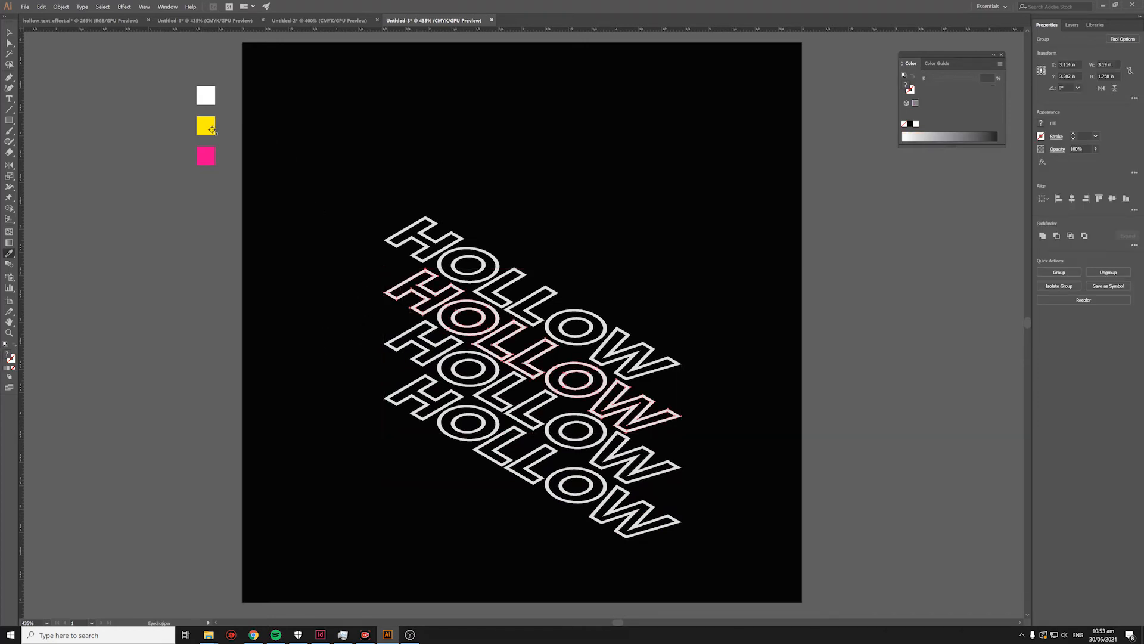
{"action": "left_click", "coordinate": [205, 126]}
{"action": "key", "text": "v"}
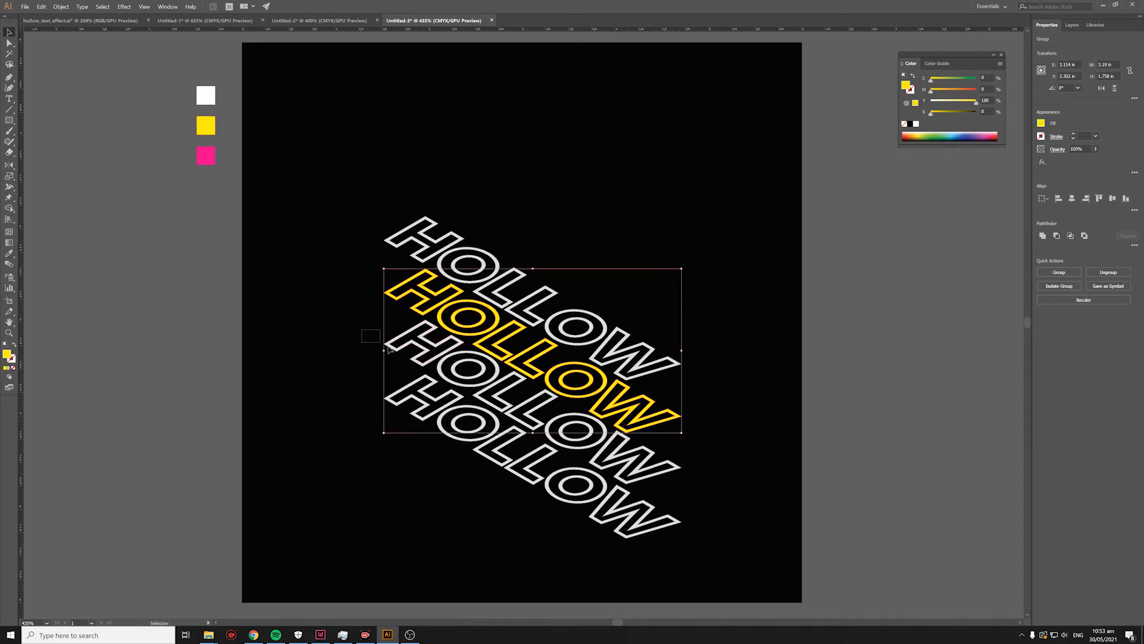
Recolor the third HOLLOW copy from the top with the pink sampled from the pink square
{"action": "left_click", "coordinate": [391, 349]}
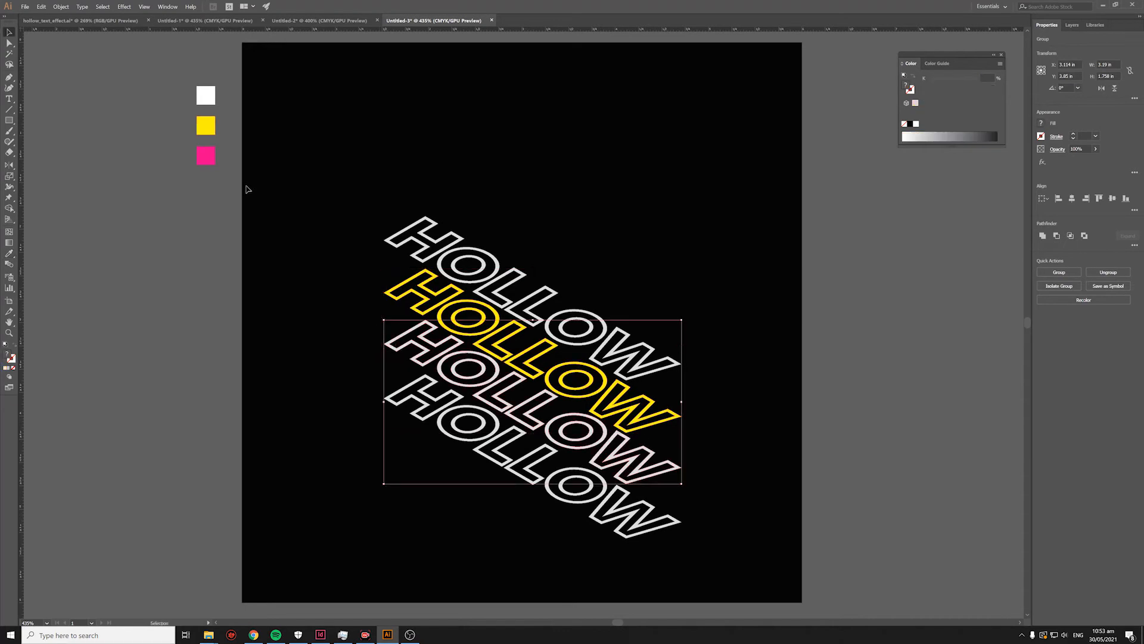
{"action": "key", "text": "i"}
{"action": "left_click", "coordinate": [205, 155]}
{"action": "key", "text": "v"}
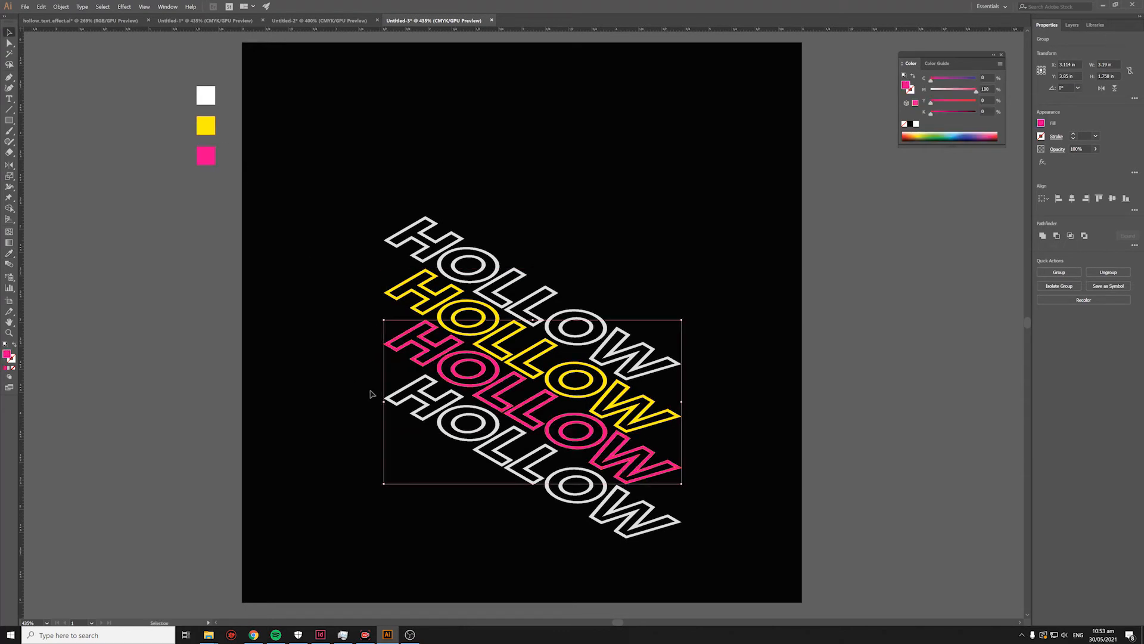
Recolor the lowest HOLLOW copy black by sampling the artboard background
{"action": "left_click_drag", "start_coordinate": [345, 386], "coordinate": [405, 430]}
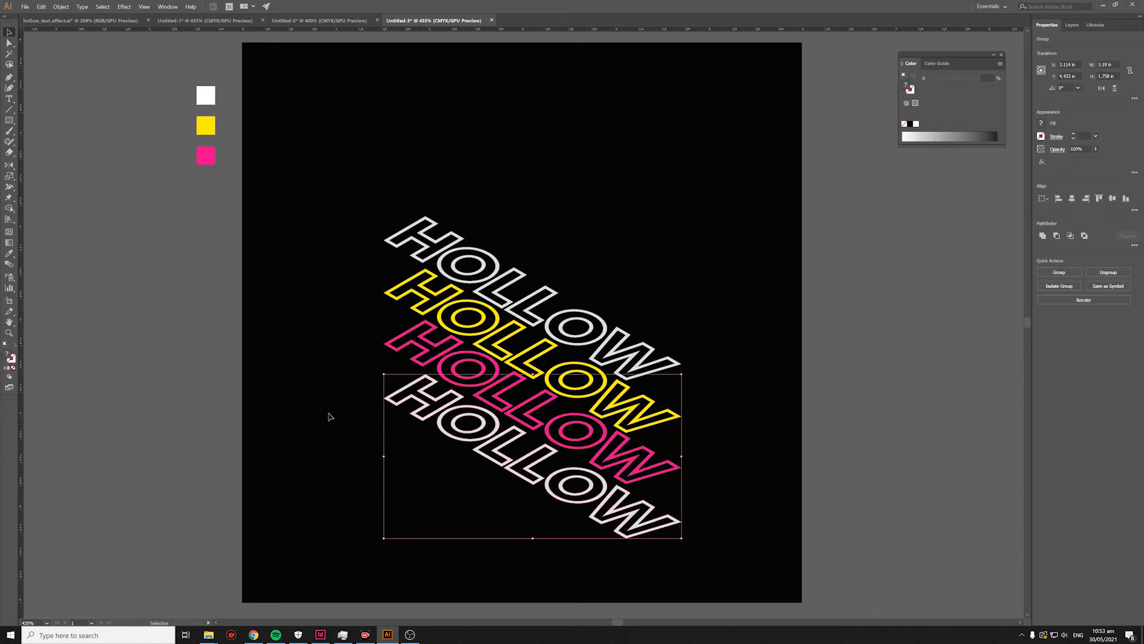
{"action": "key", "text": "i"}
{"action": "left_click", "coordinate": [317, 389]}
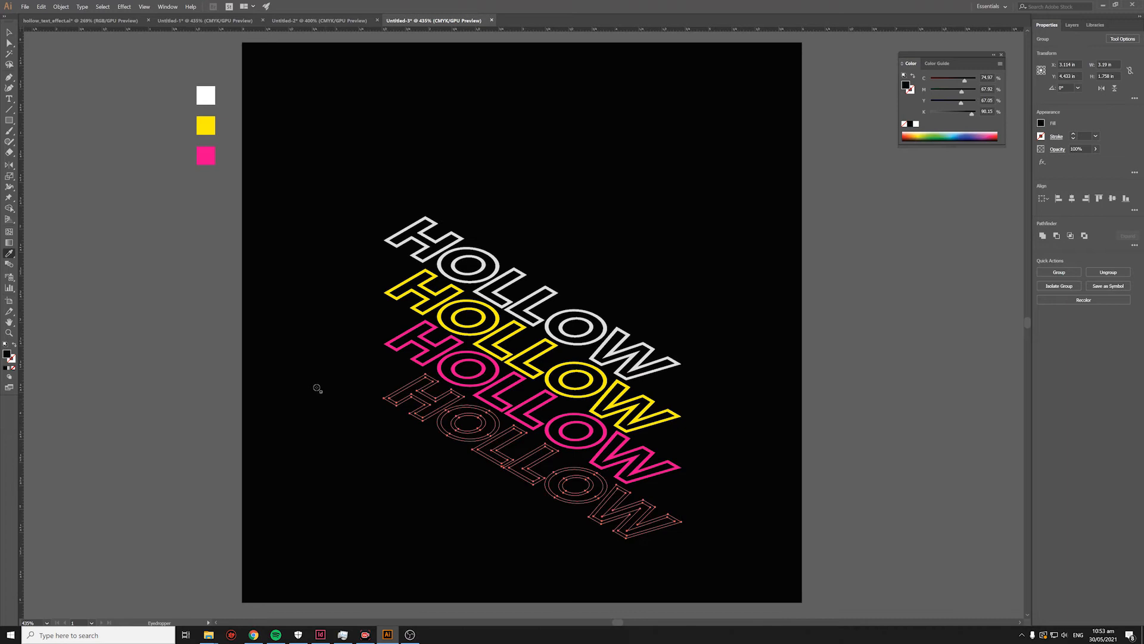
{"action": "key", "text": "v"}
{"action": "left_click", "coordinate": [322, 385]}
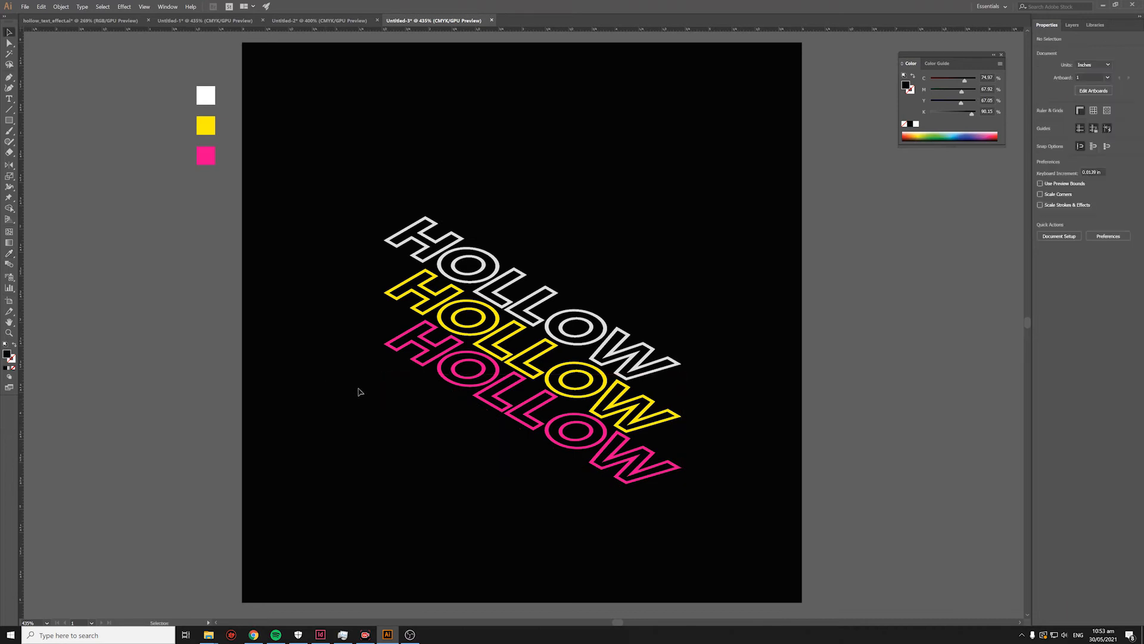
Send the black HOLLOW copy to the back of the stacking order
{"action": "left_click_drag", "start_coordinate": [350, 377], "coordinate": [421, 438]}
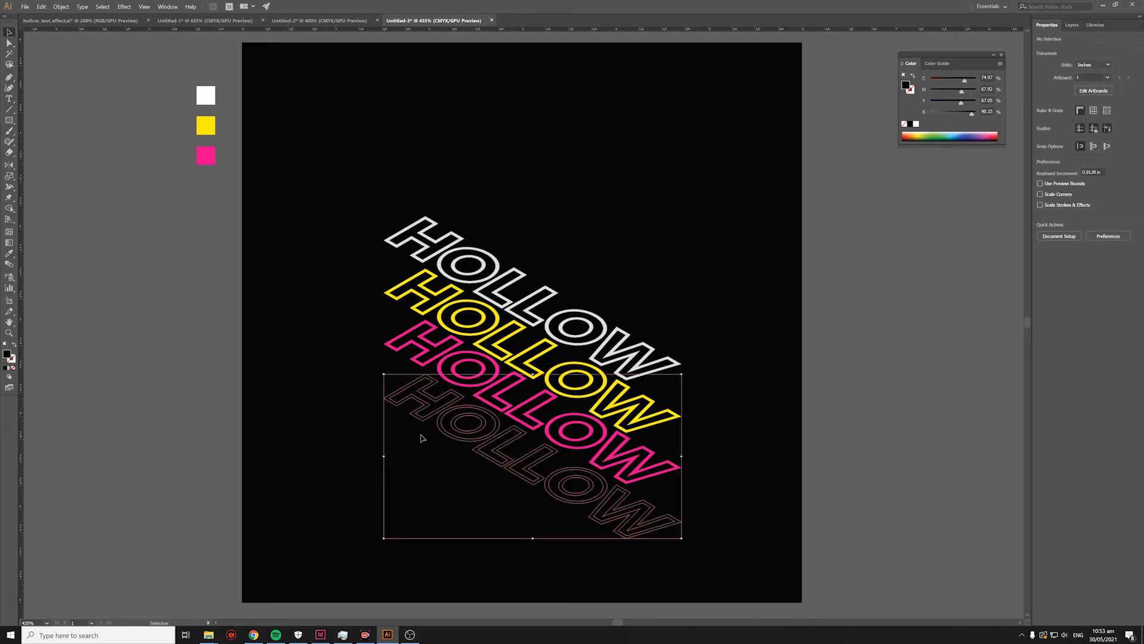
{"action": "right_click", "coordinate": [421, 400]}
{"action": "mouse_move", "coordinate": [471, 488]}
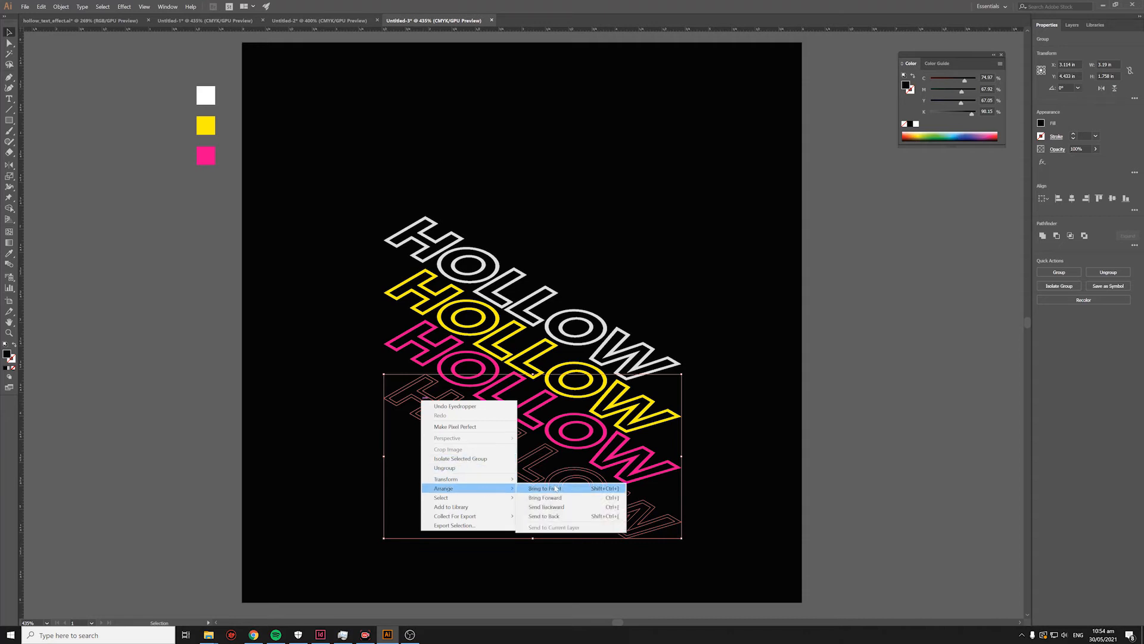
{"action": "left_click", "coordinate": [568, 516]}
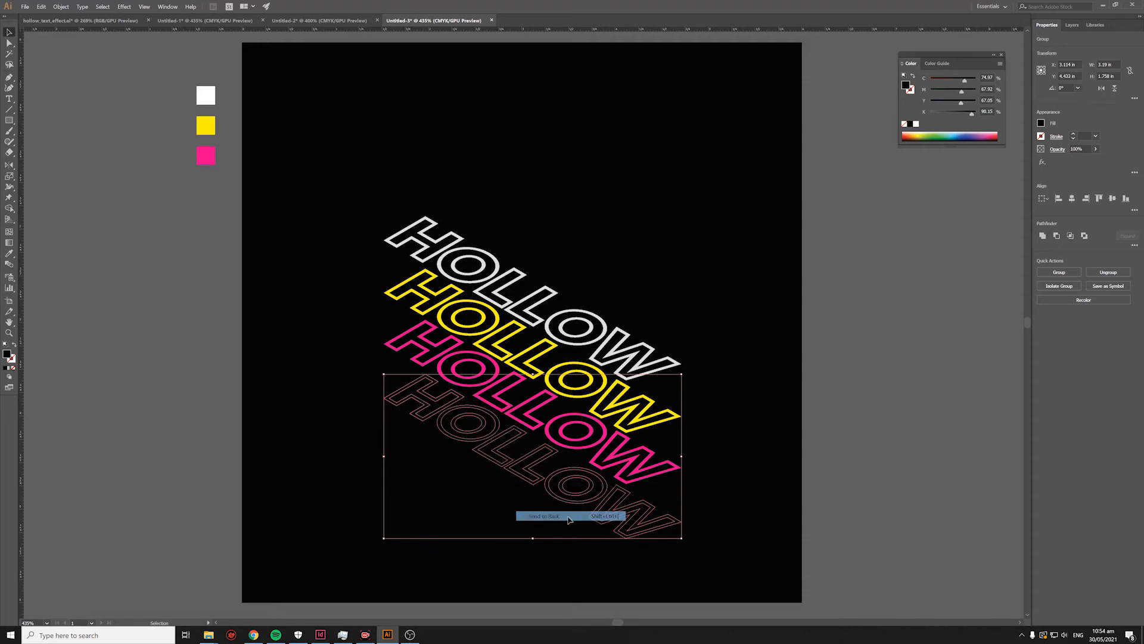
Send the pink HOLLOW copy to the back of the stacking order
{"action": "left_click", "coordinate": [404, 361]}
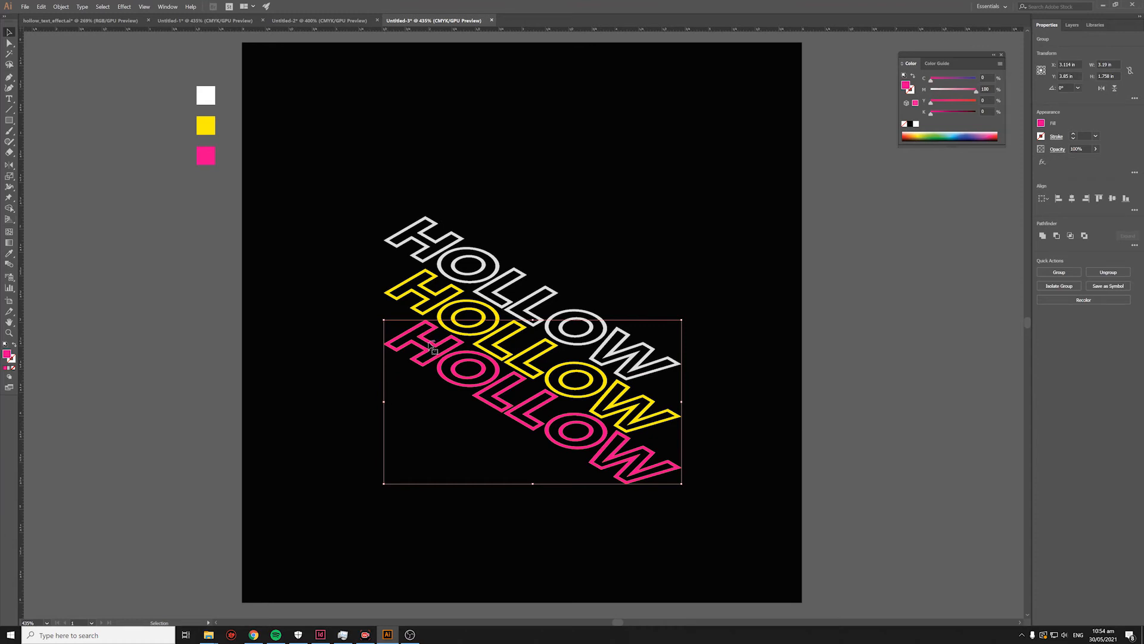
{"action": "right_click", "coordinate": [430, 342]}
{"action": "mouse_move", "coordinate": [477, 430]}
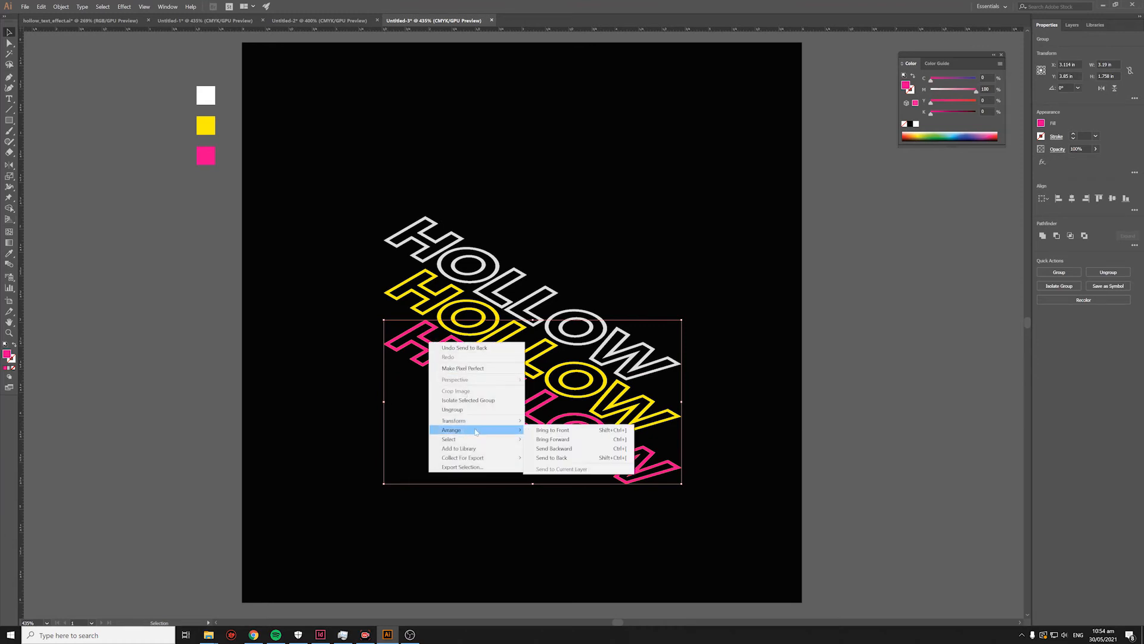
{"action": "left_click", "coordinate": [567, 456]}
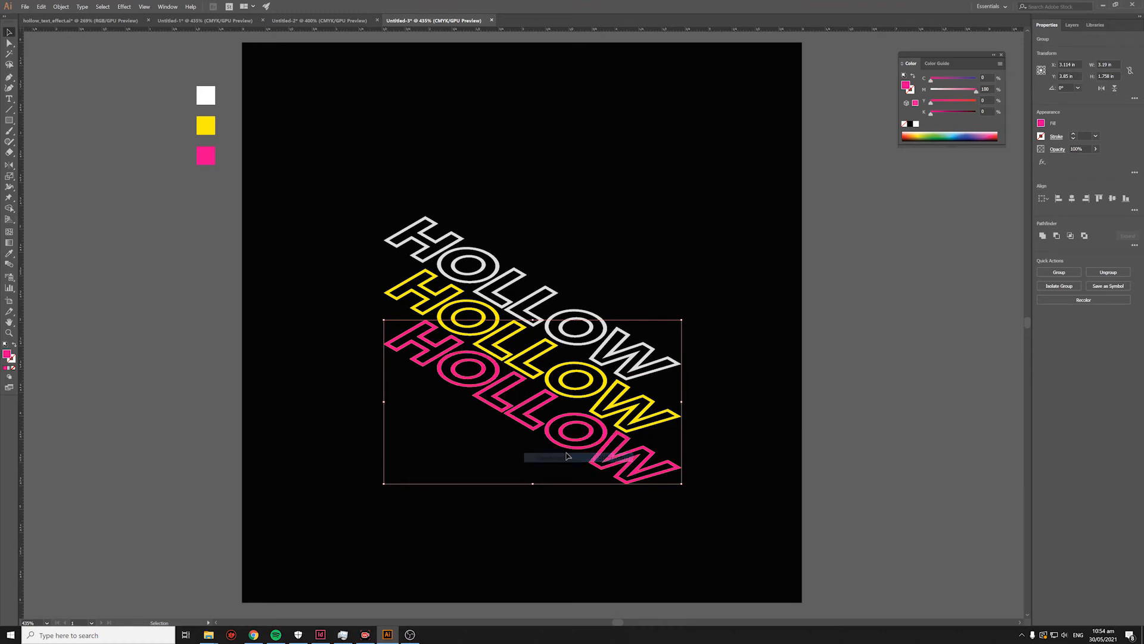
Bring the white HOLLOW text to the front of the stacking order
{"action": "left_click", "coordinate": [430, 292]}
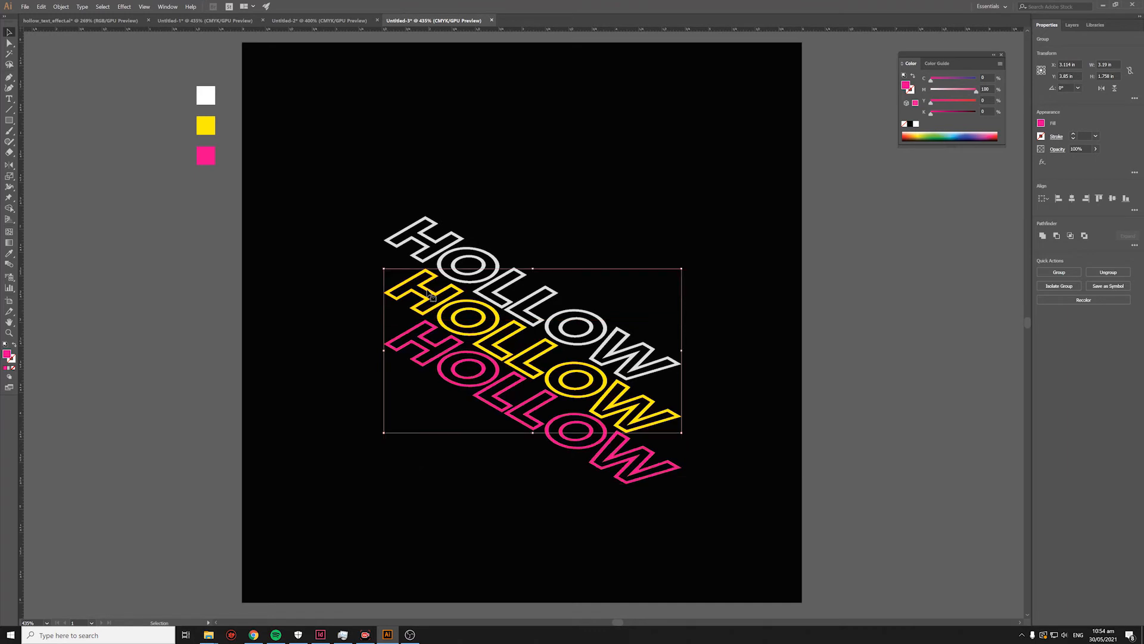
{"action": "left_click", "coordinate": [458, 238]}
{"action": "right_click", "coordinate": [459, 239]}
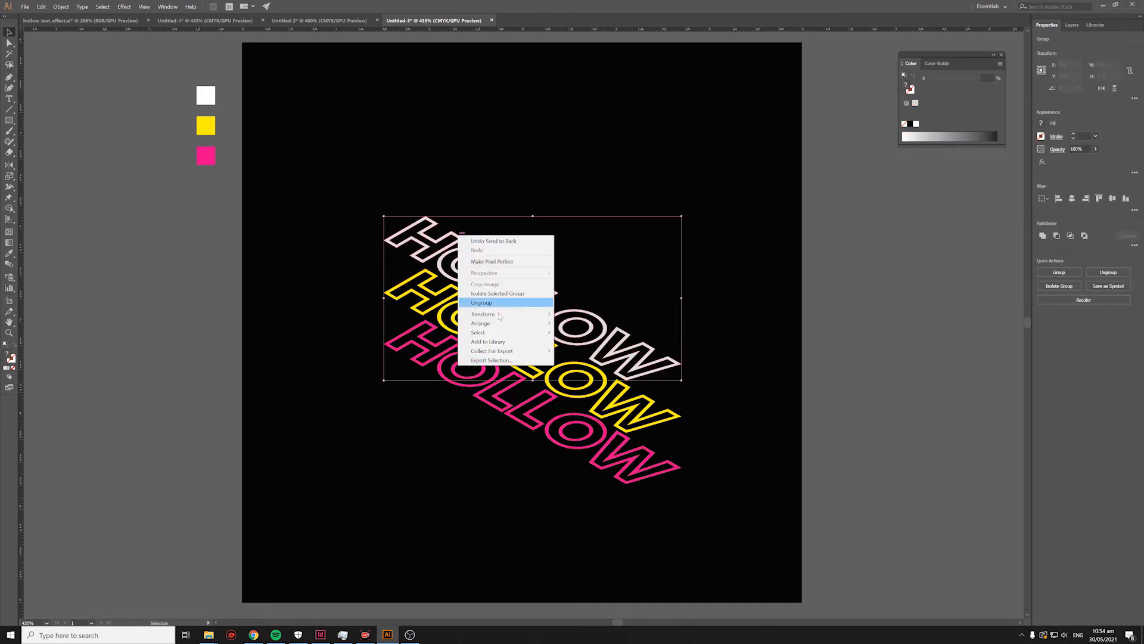
{"action": "mouse_move", "coordinate": [536, 323]}
{"action": "left_click", "coordinate": [576, 323]}
{"action": "left_click", "coordinate": [339, 391]}
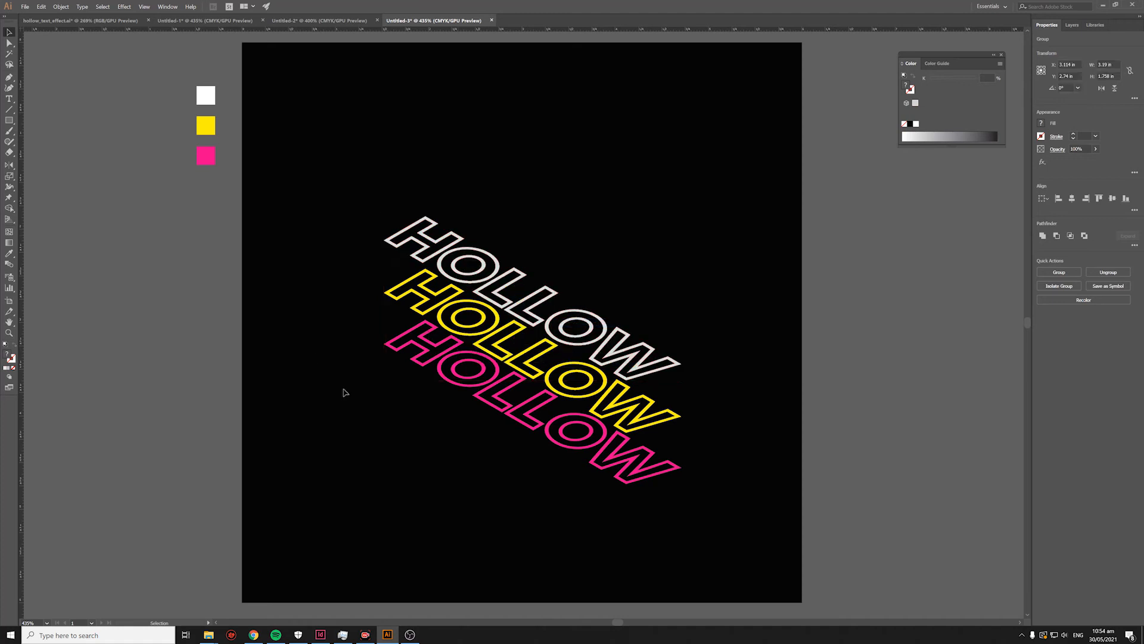
Select the black HOLLOW copy and send it behind all the other copies
{"action": "key", "text": "ctrl+y"}
{"action": "key", "text": "ctrl+y"}
{"action": "left_click_drag", "start_coordinate": [420, 429], "coordinate": [419, 427]}
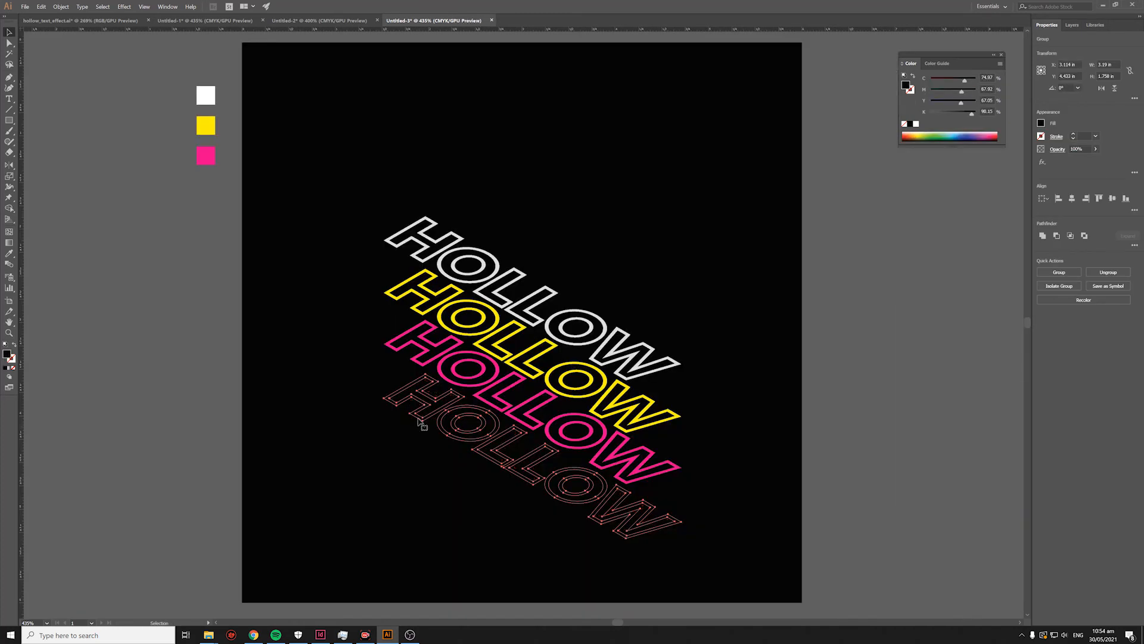
{"action": "right_click", "coordinate": [417, 393]}
{"action": "mouse_move", "coordinate": [462, 483]}
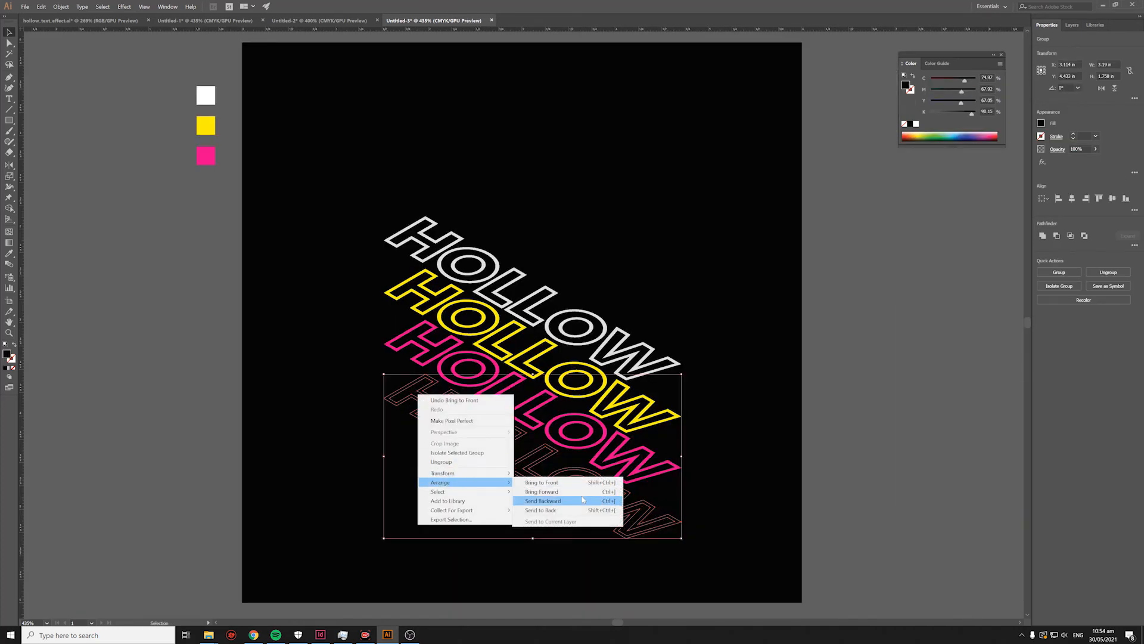
{"action": "left_click", "coordinate": [560, 510]}
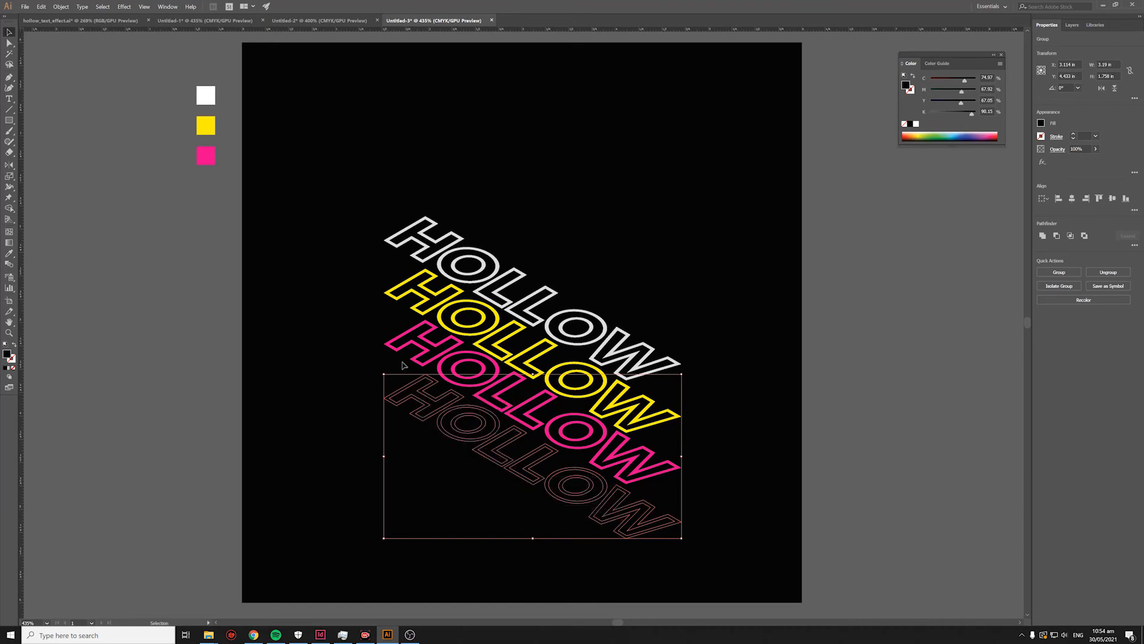
Check the stacking order of the HOLLOW groups inside Layer 2, including where the white text sits
{"action": "left_click", "coordinate": [1073, 26]}
{"action": "left_click", "coordinate": [1061, 39]}
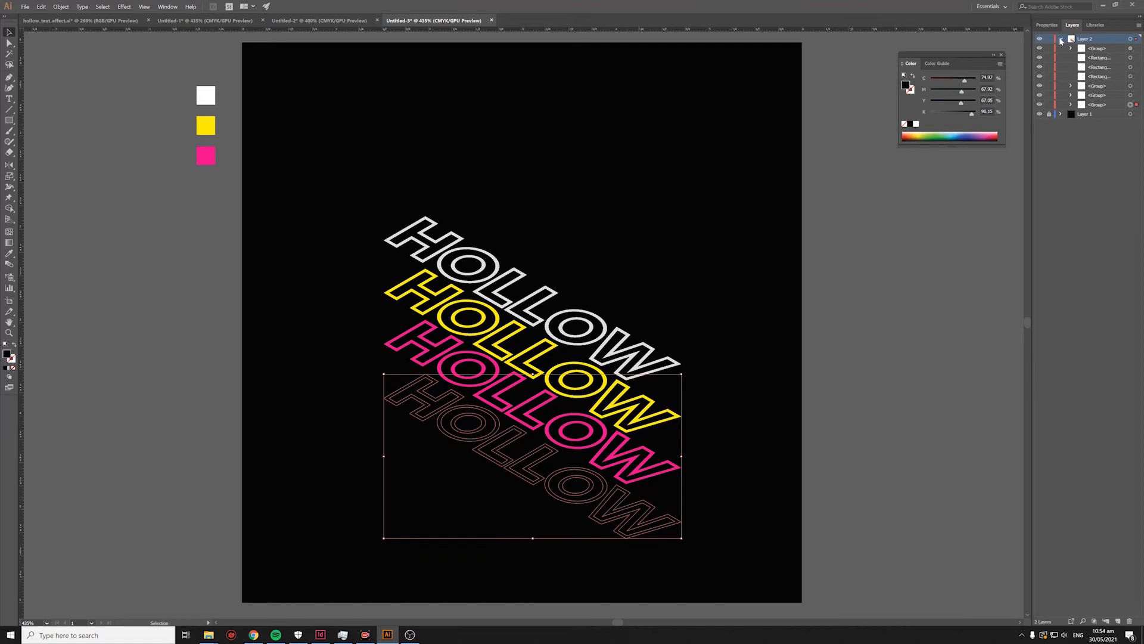
{"action": "left_click", "coordinate": [1102, 105]}
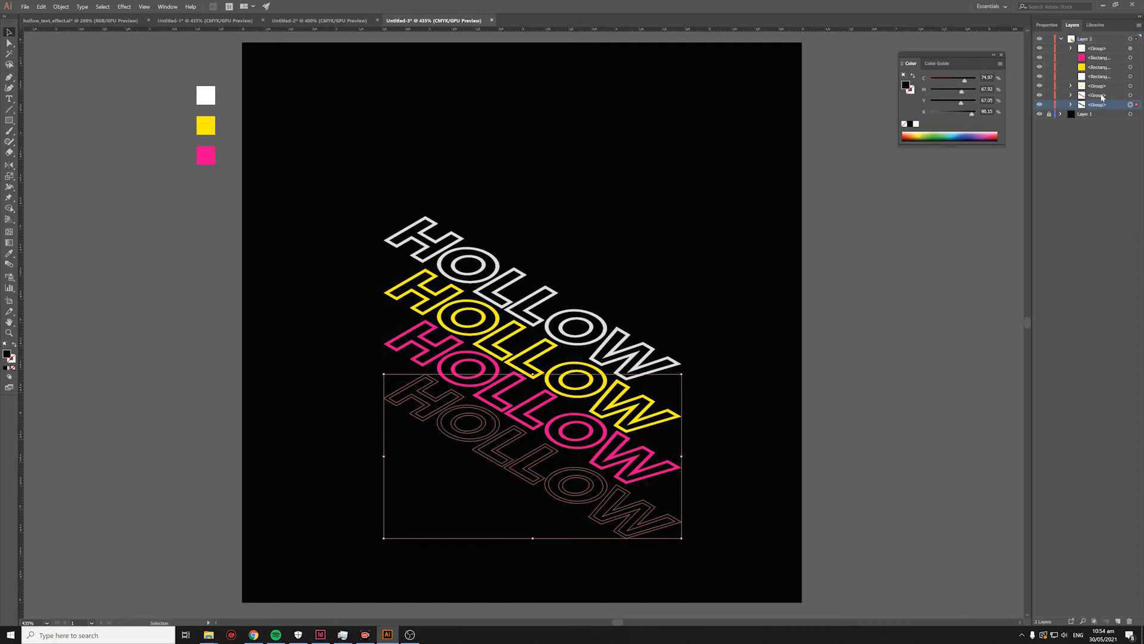
{"action": "left_click", "coordinate": [1102, 95]}
{"action": "left_click", "coordinate": [1104, 86]}
{"action": "left_click", "coordinate": [1104, 77]}
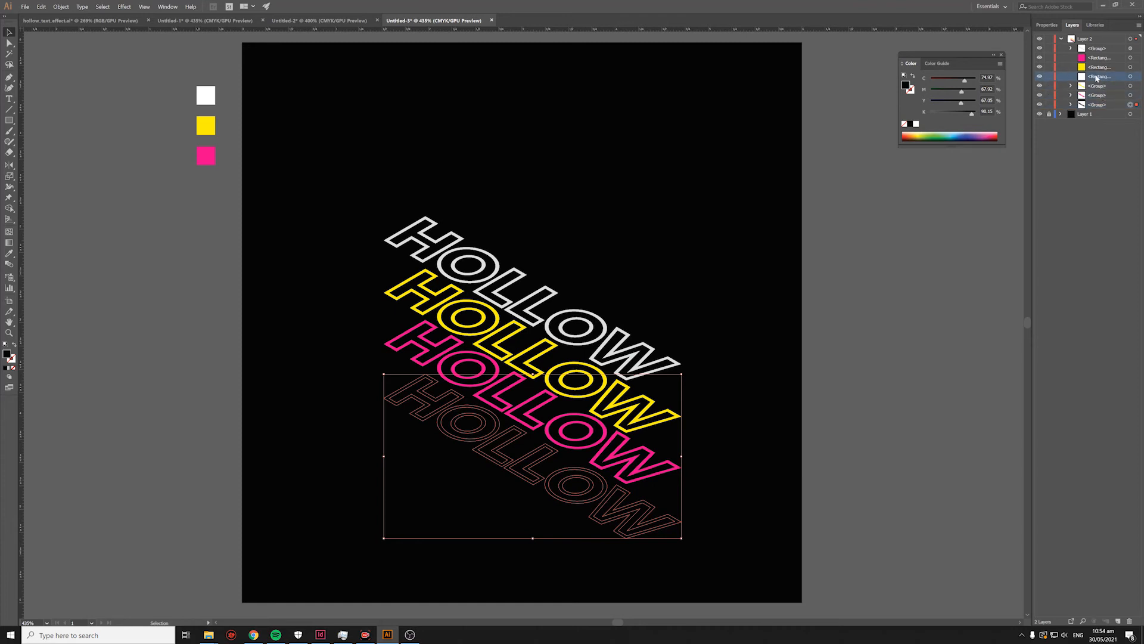
{"action": "left_click_drag", "start_coordinate": [411, 177], "coordinate": [451, 235]}
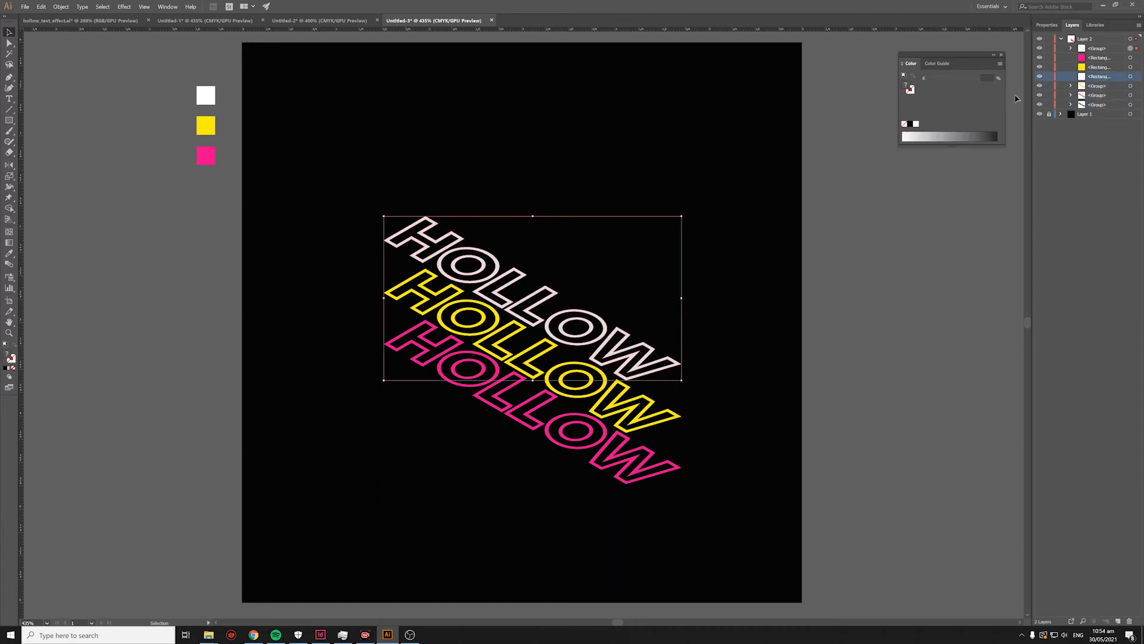
{"action": "left_click", "coordinate": [1061, 39]}
{"action": "left_click", "coordinate": [340, 296]}
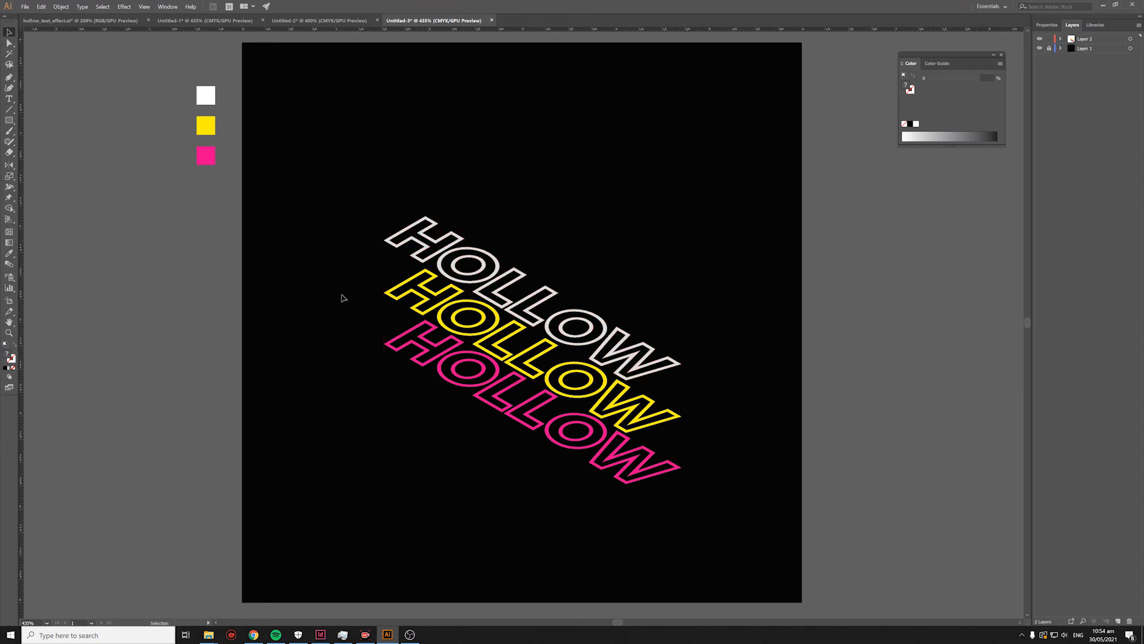
Select the yellow, pink and black HOLLOW copies and set the blend spacing to Specified Steps with 1000 steps
{"action": "left_click_drag", "start_coordinate": [359, 289], "coordinate": [415, 454]}
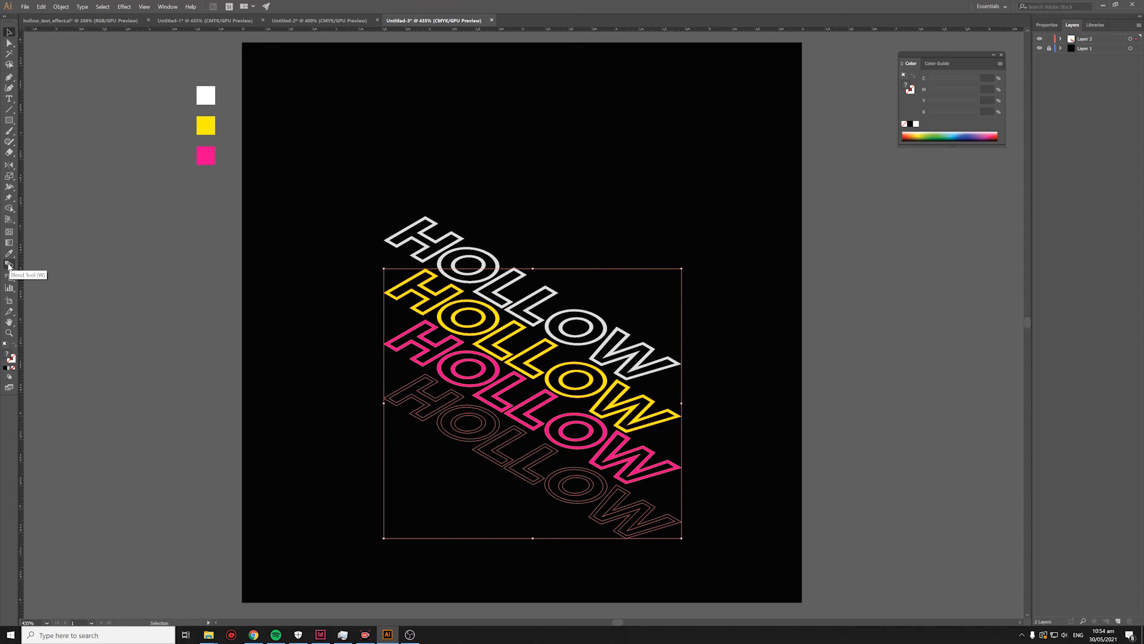
{"action": "double_click", "coordinate": [8, 265]}
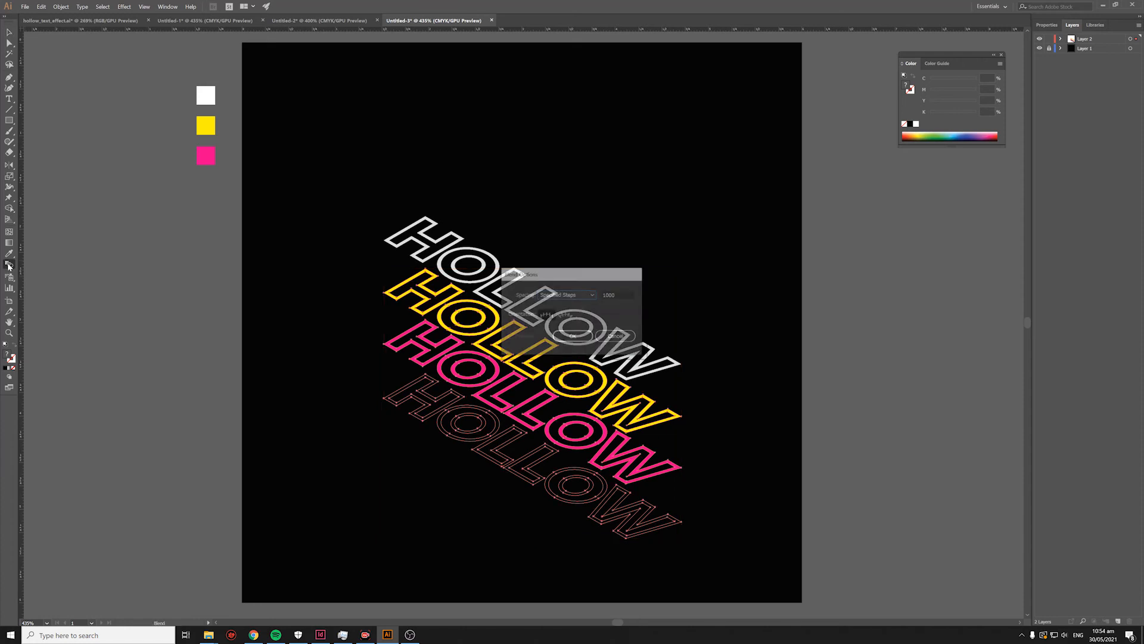
{"action": "left_click", "coordinate": [571, 295]}
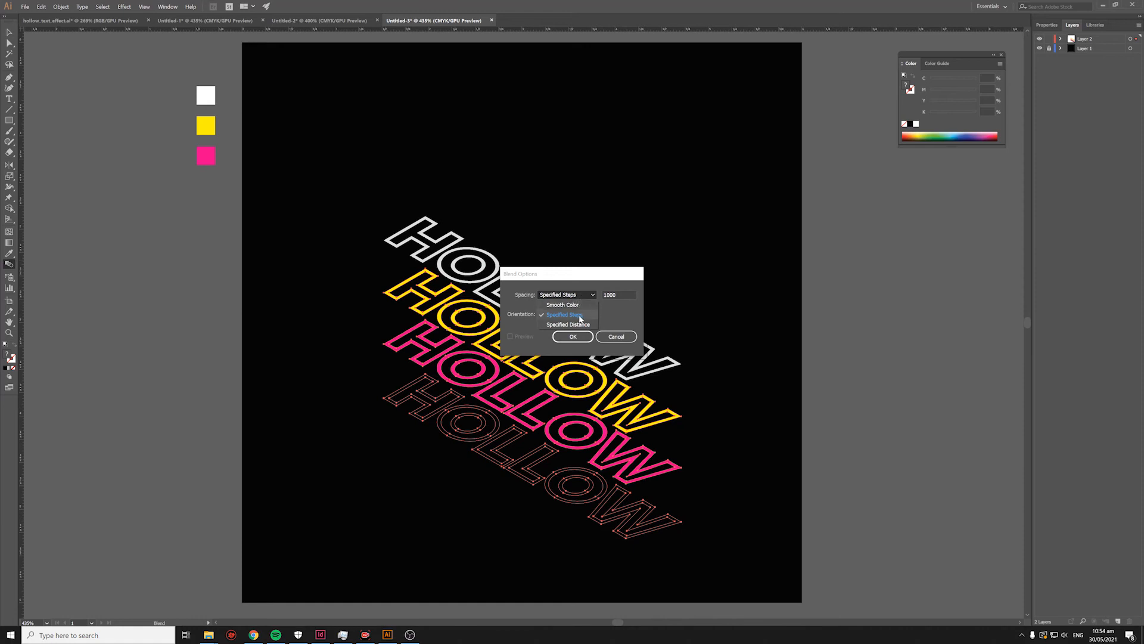
{"action": "left_click", "coordinate": [580, 319]}
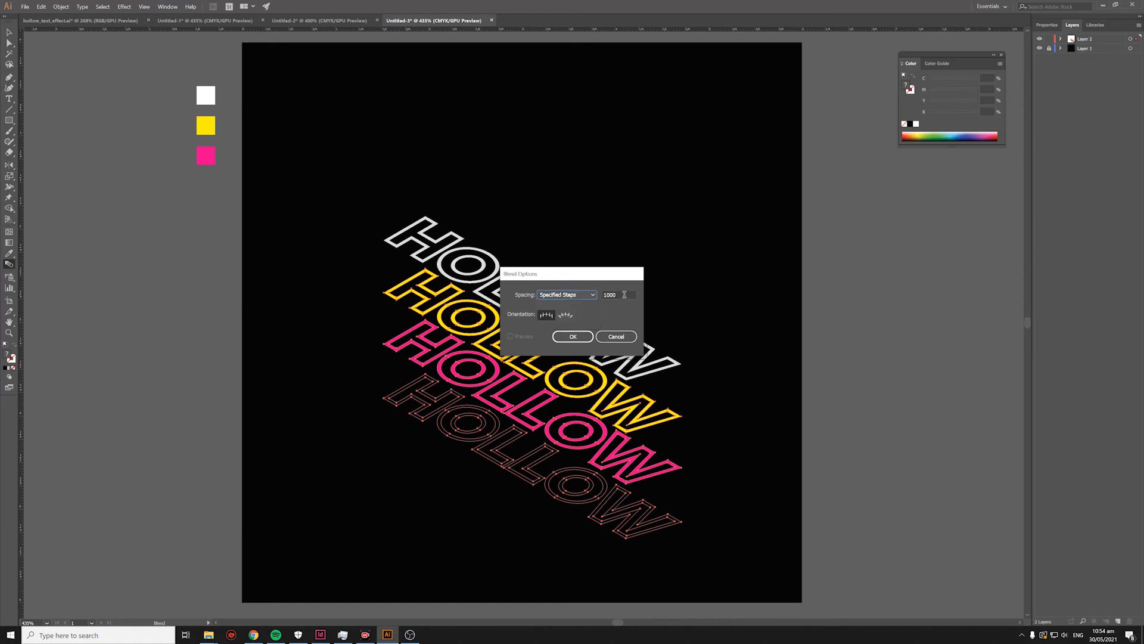
{"action": "left_click", "coordinate": [625, 292]}
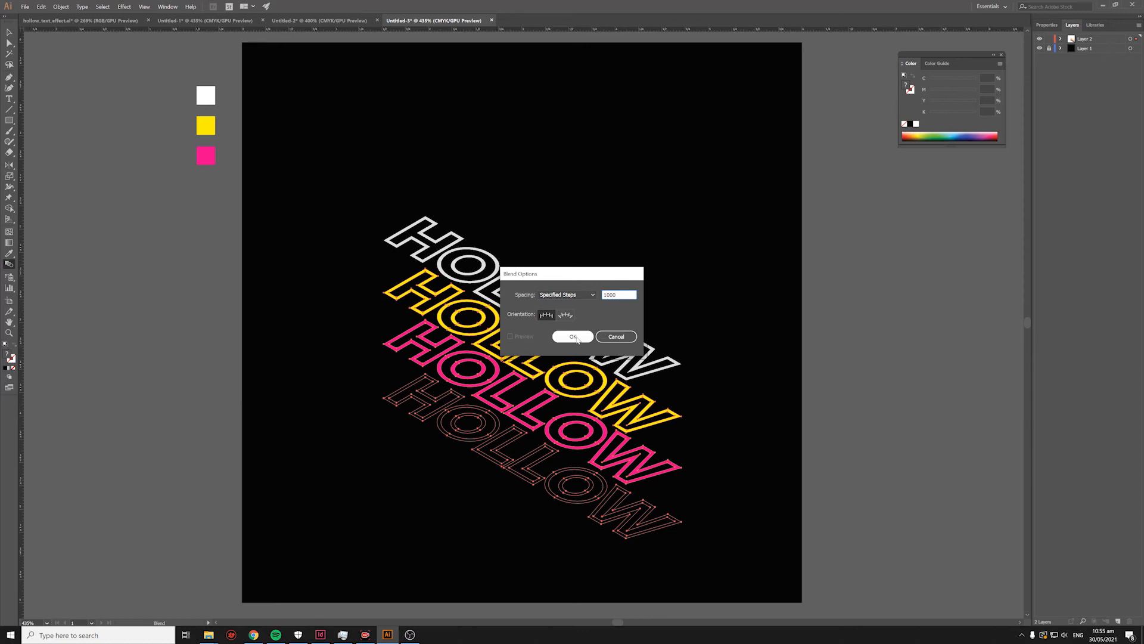
{"action": "left_click", "coordinate": [572, 336]}
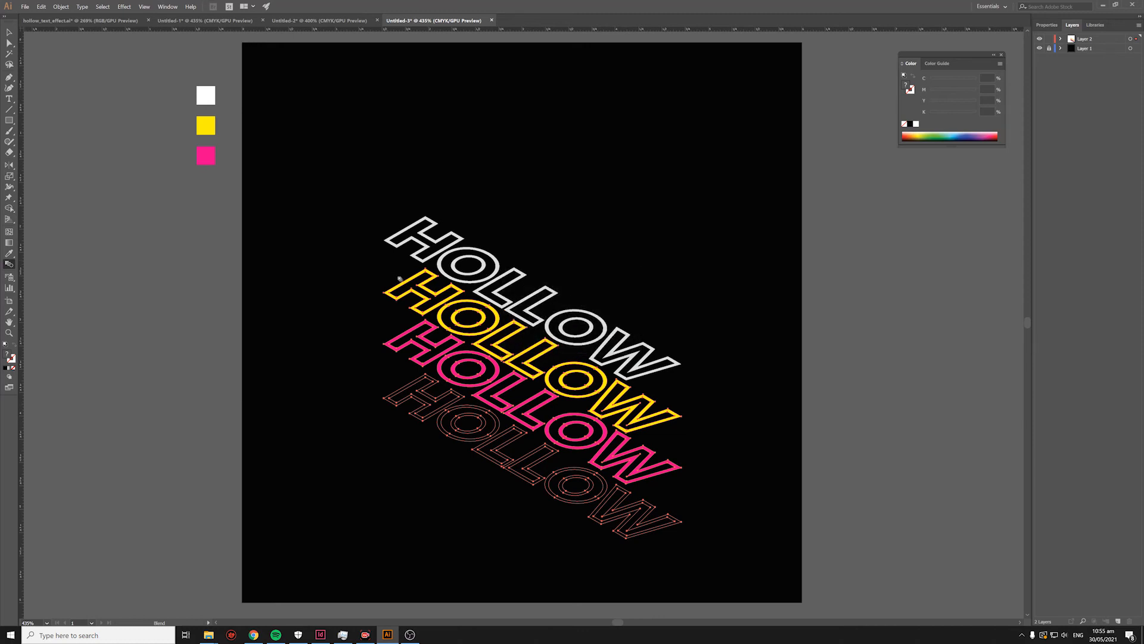
Make a blend from the selected yellow, pink and black HOLLOW copies
{"action": "left_click", "coordinate": [61, 6]}
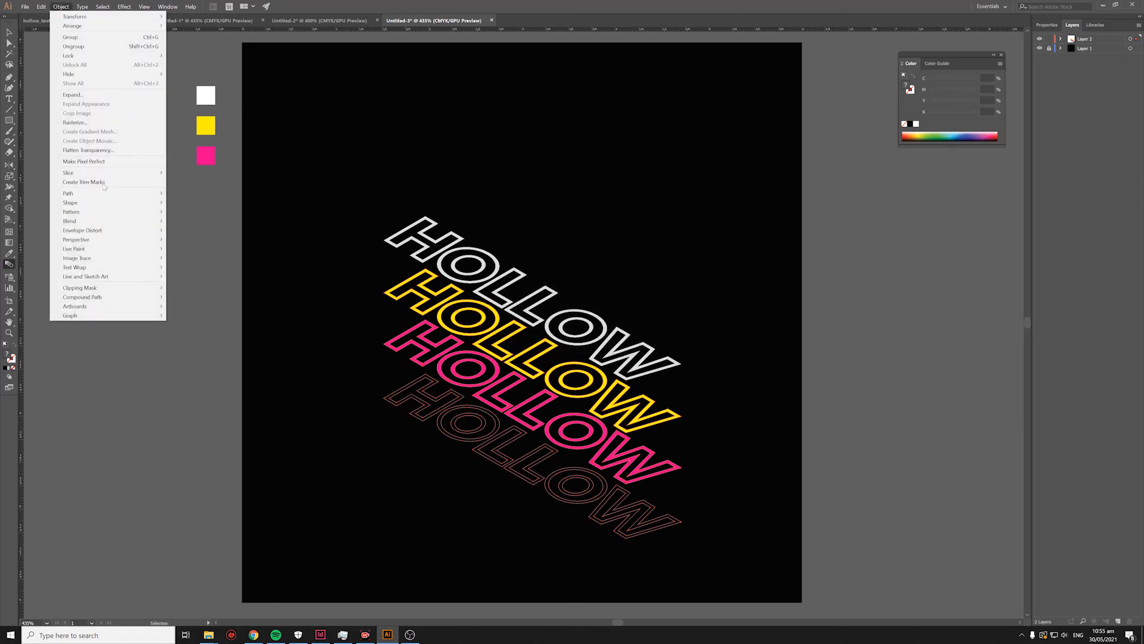
{"action": "mouse_move", "coordinate": [137, 222]}
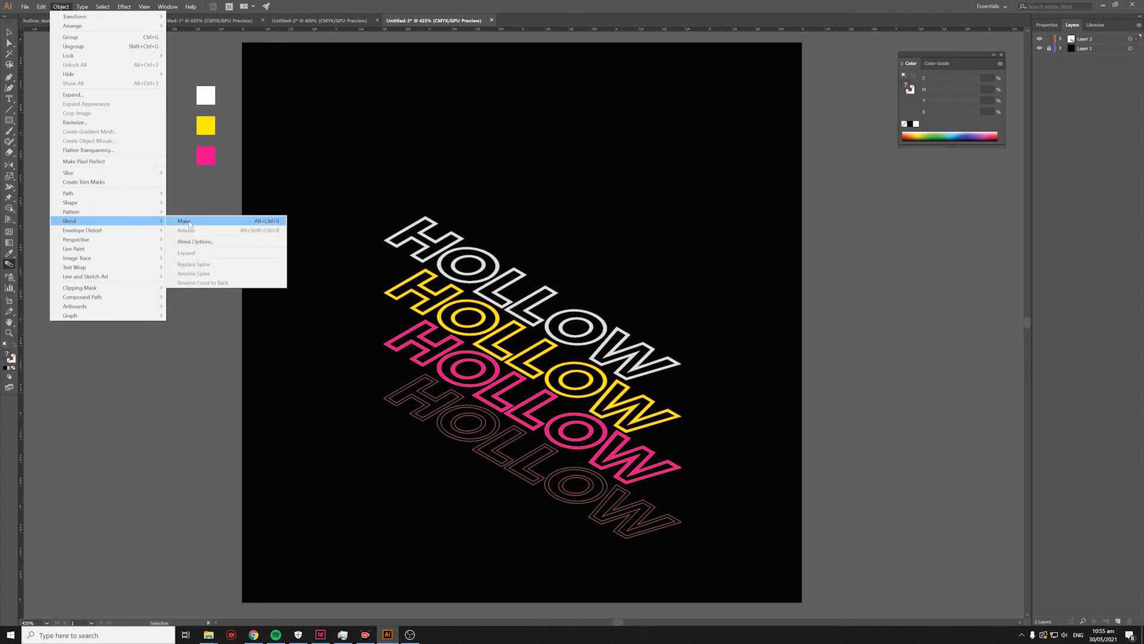
{"action": "left_click", "coordinate": [191, 222]}
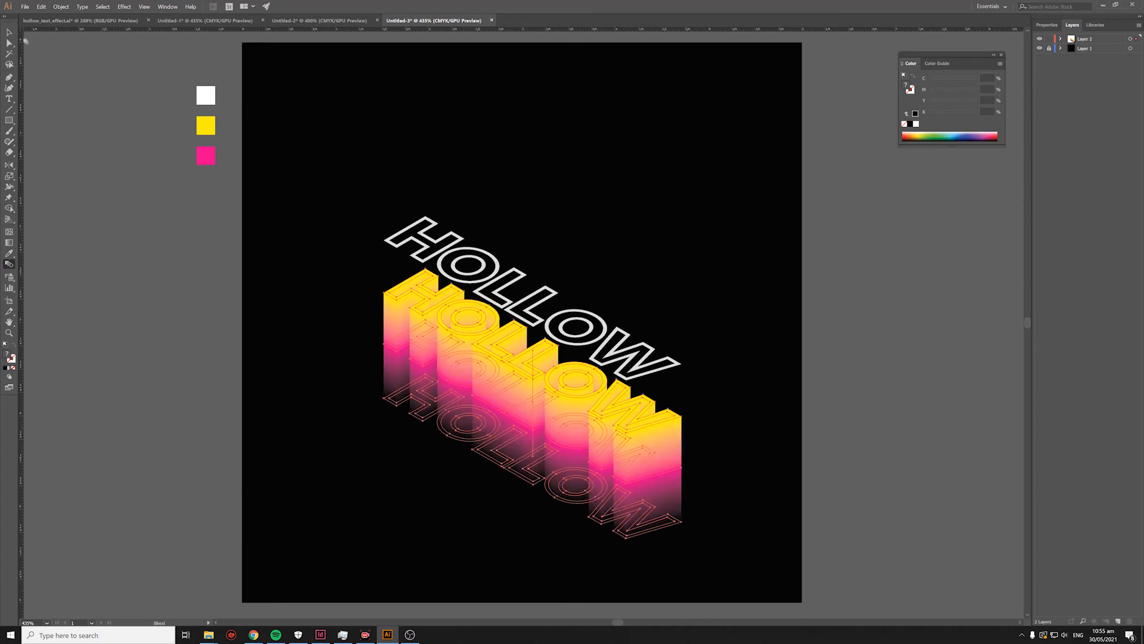
Place the white HOLLOW text over the yellow top face of the blend and move both up toward the artboard's middle
{"action": "key", "text": "v"}
{"action": "left_click_drag", "start_coordinate": [400, 184], "coordinate": [454, 300]}
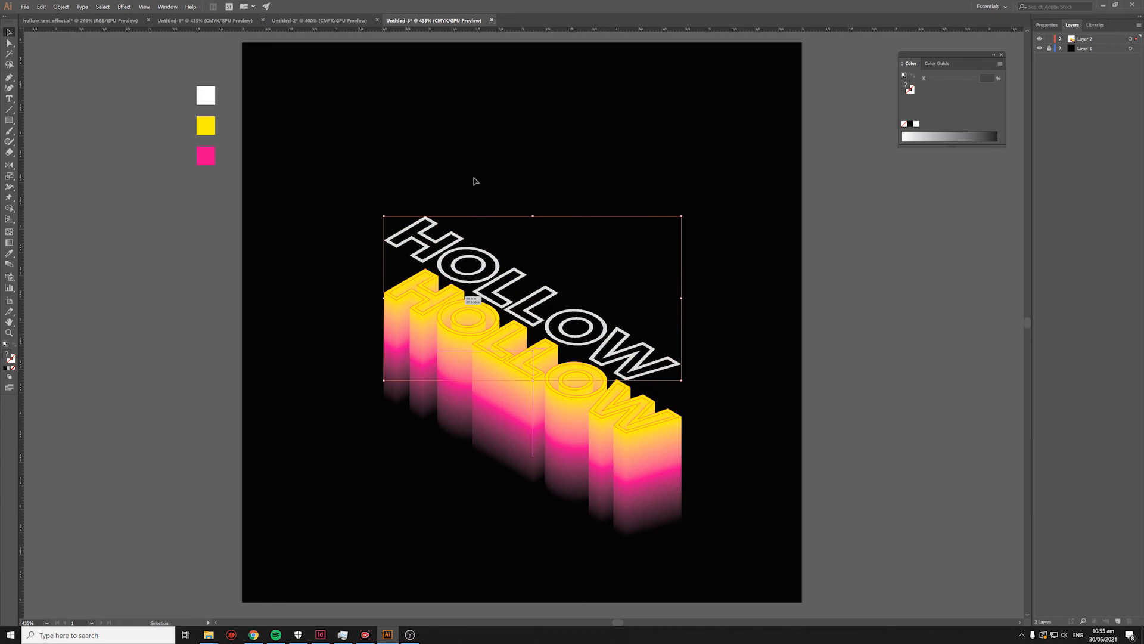
{"action": "left_click_drag", "start_coordinate": [365, 209], "coordinate": [704, 311]}
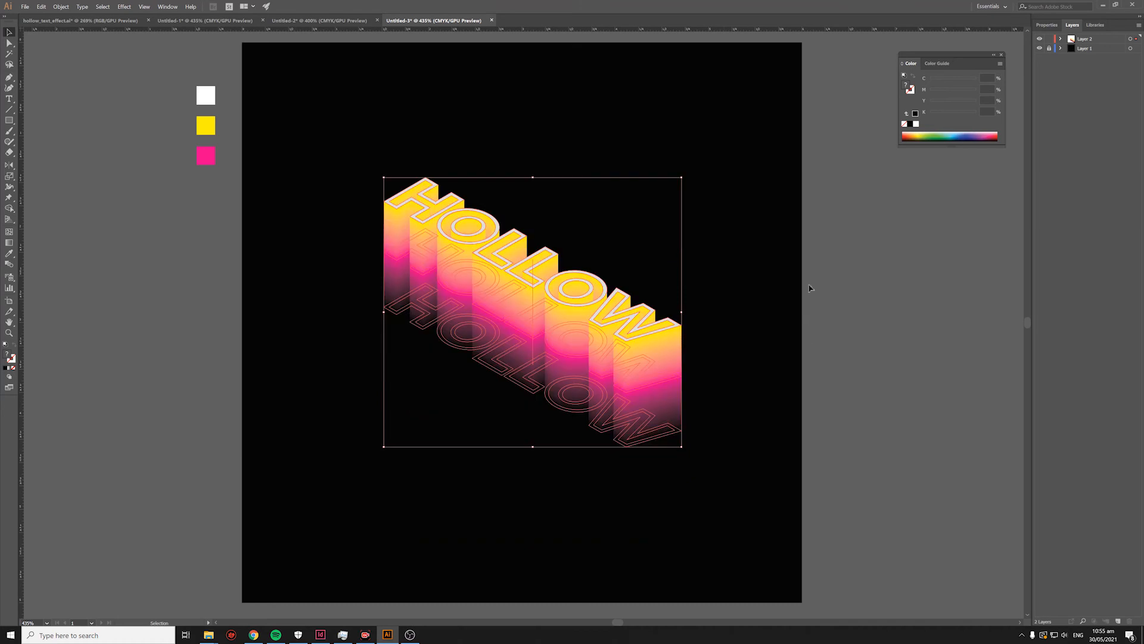
{"action": "left_click", "coordinate": [770, 240]}
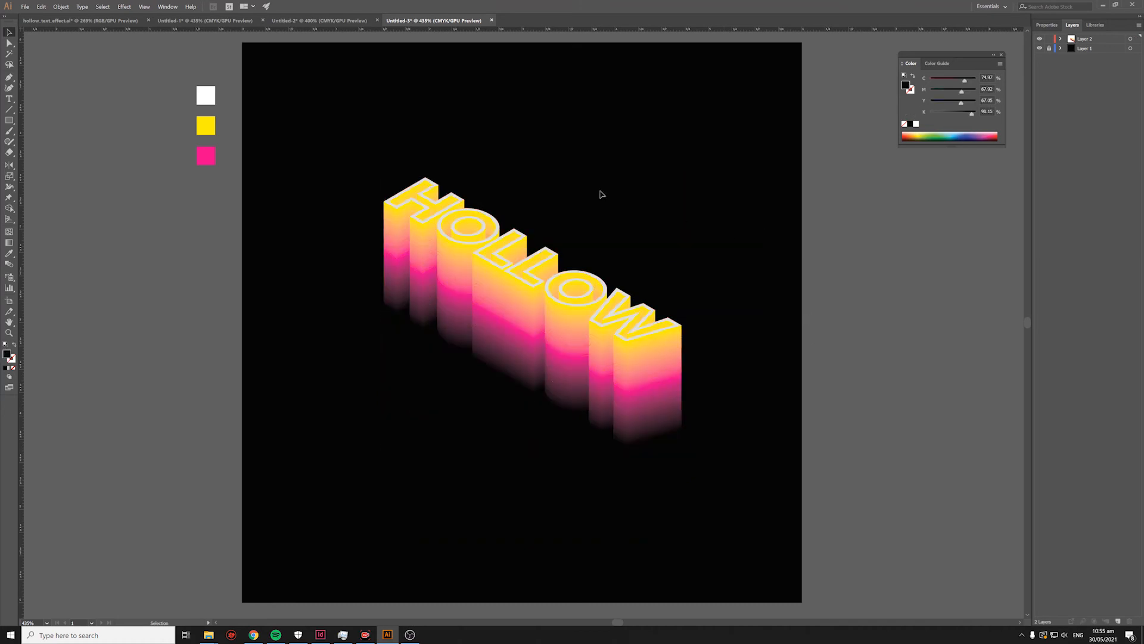
Try a black fill on the white HOLLOW text on top of the blend
{"action": "left_click", "coordinate": [486, 220]}
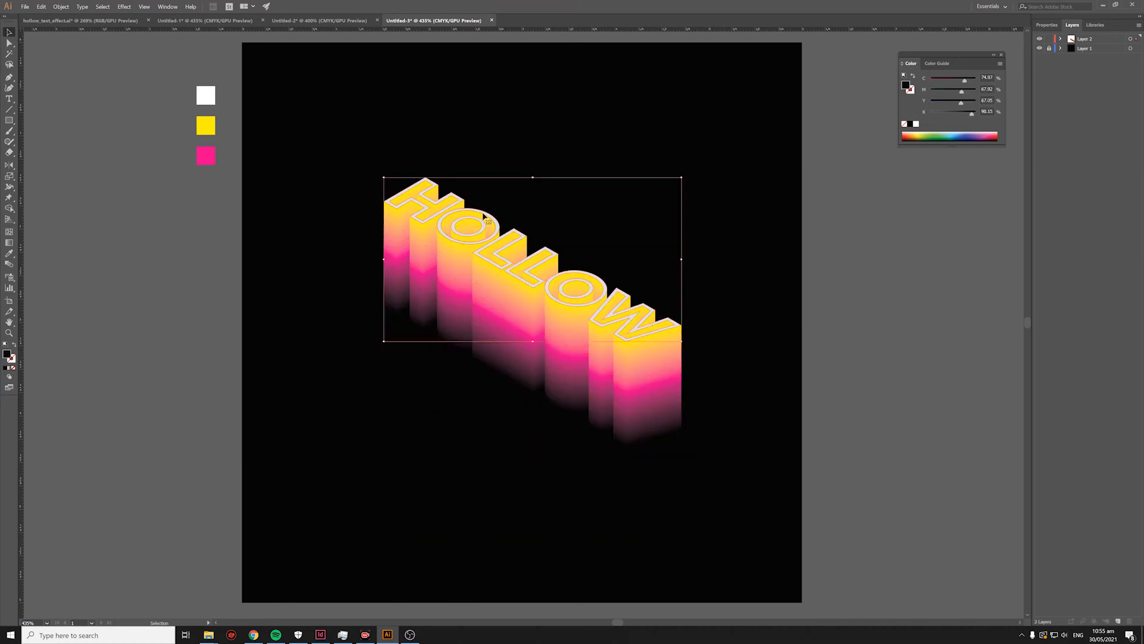
{"action": "left_click", "coordinate": [1047, 25]}
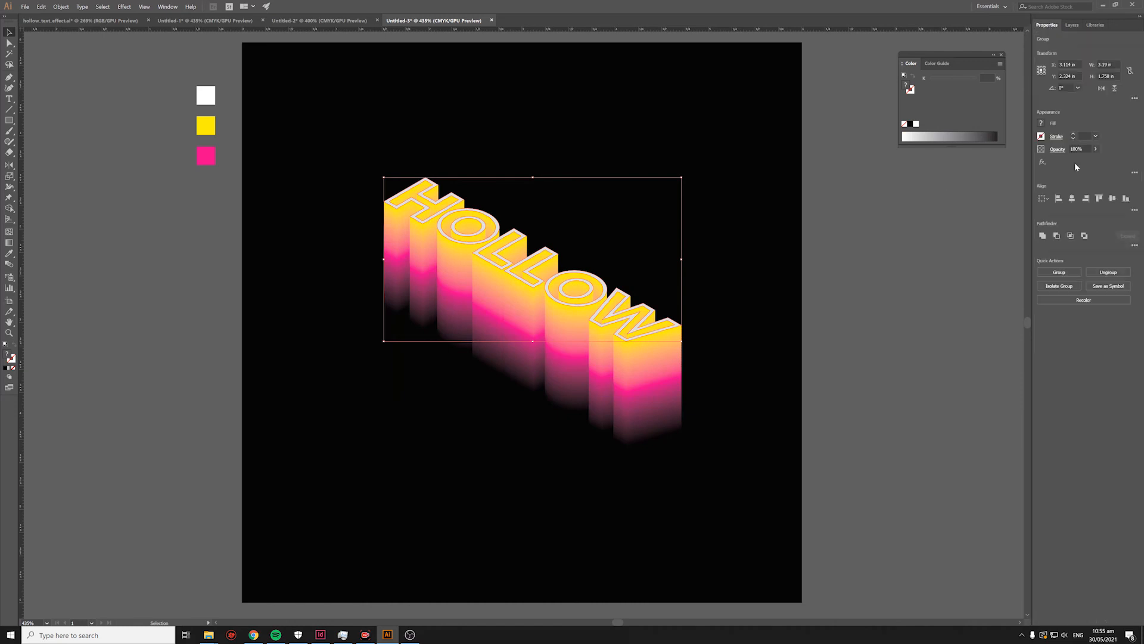
{"action": "left_click", "coordinate": [825, 187]}
{"action": "key", "text": "z"}
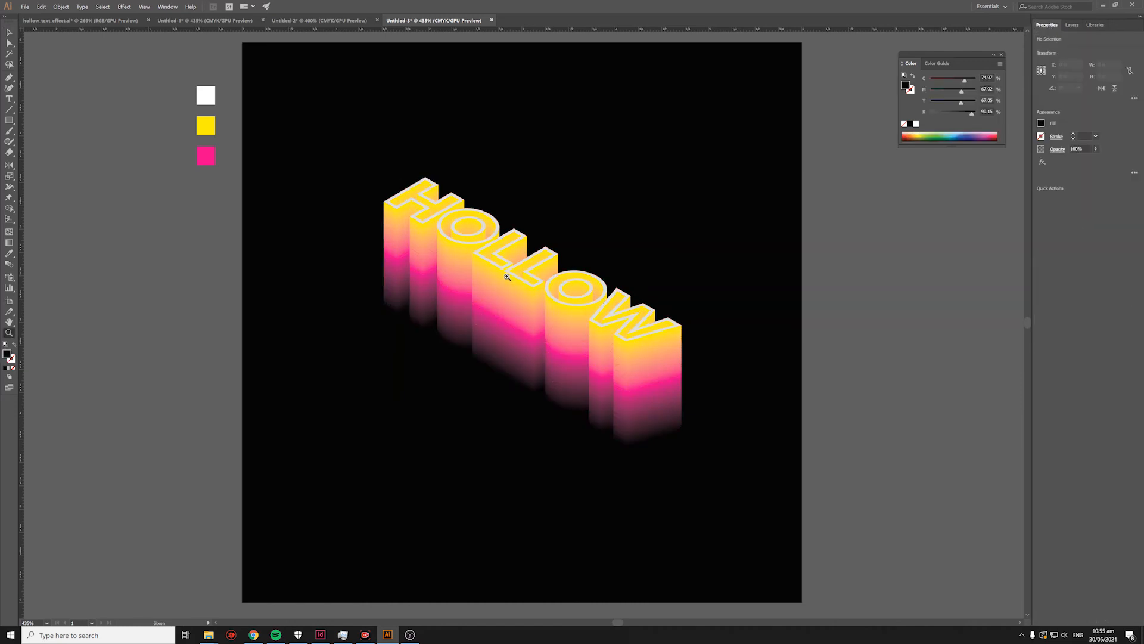
{"action": "left_click", "coordinate": [437, 206]}
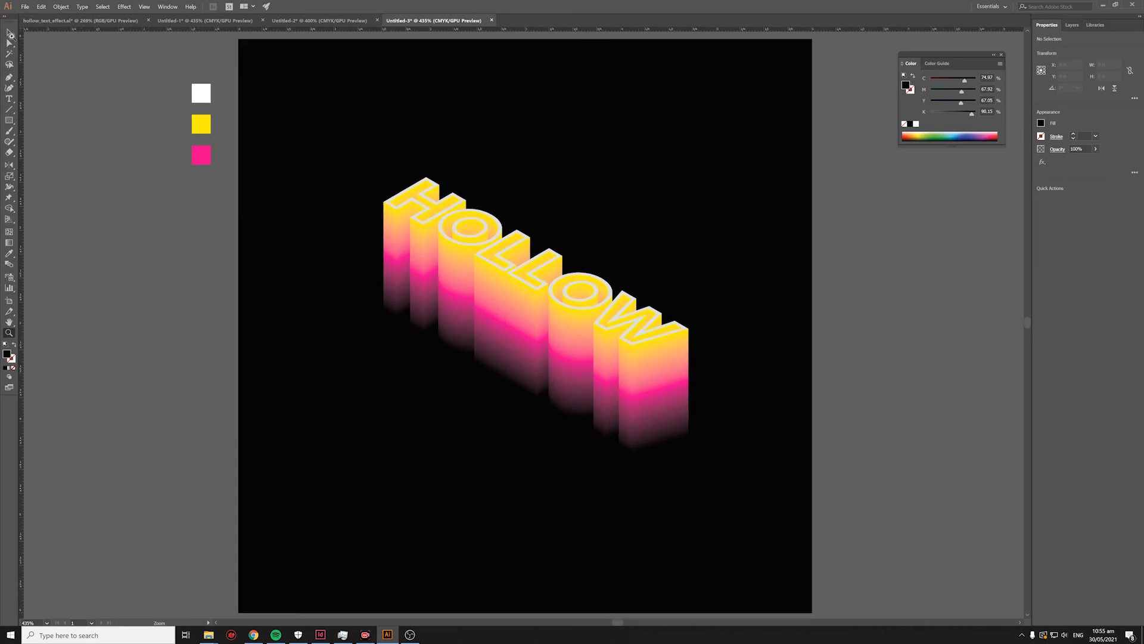
{"action": "key", "text": "v"}
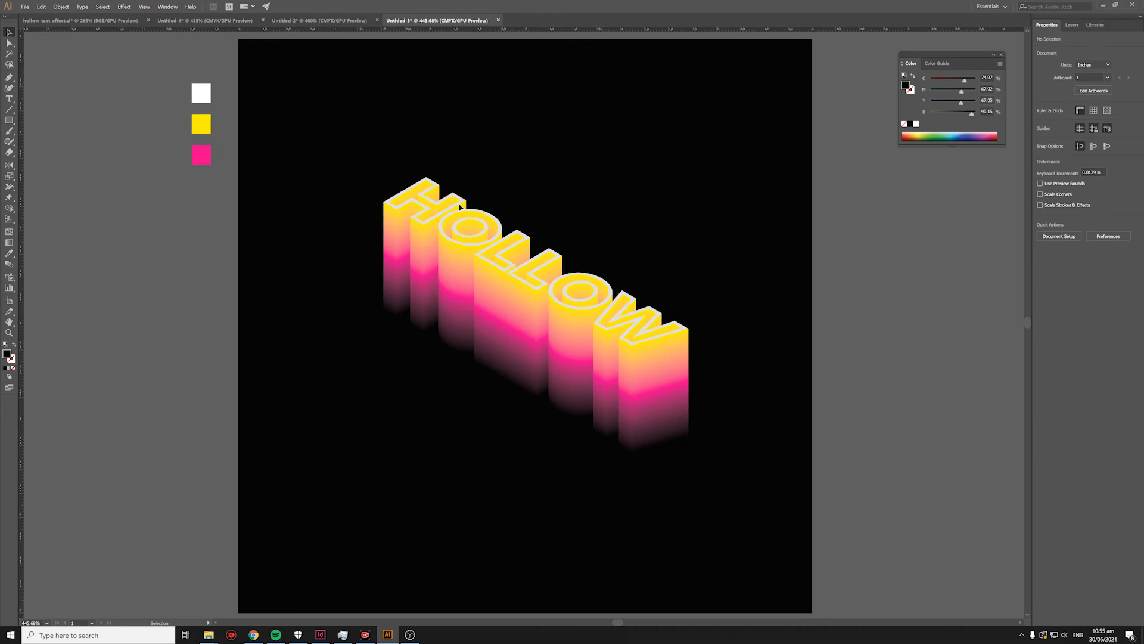
{"action": "left_click", "coordinate": [458, 202]}
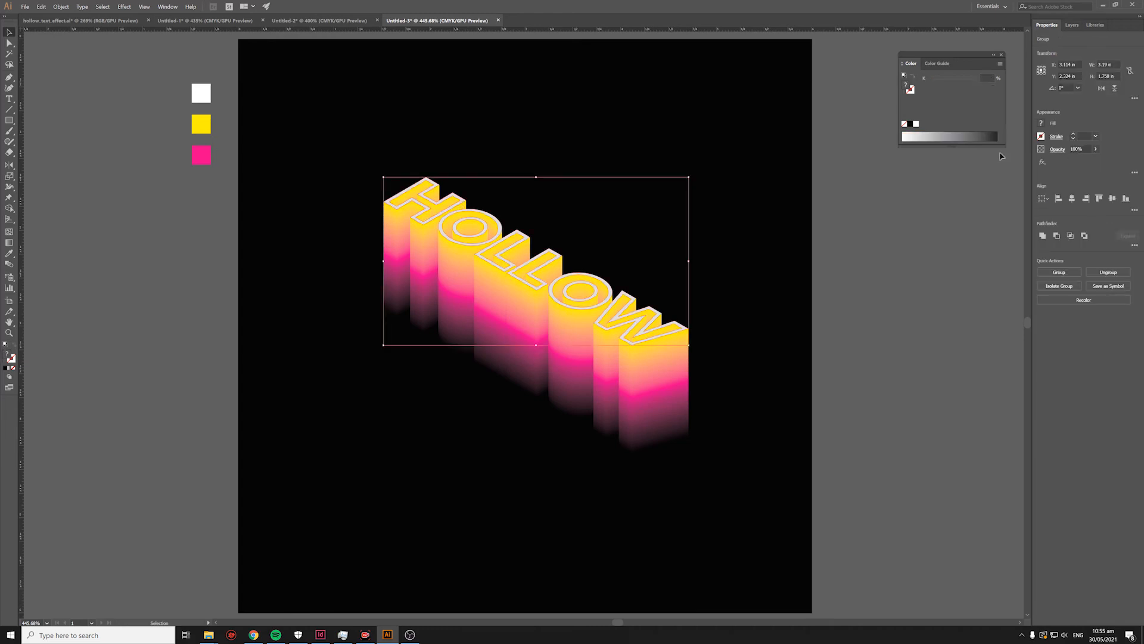
{"action": "left_click", "coordinate": [1041, 124]}
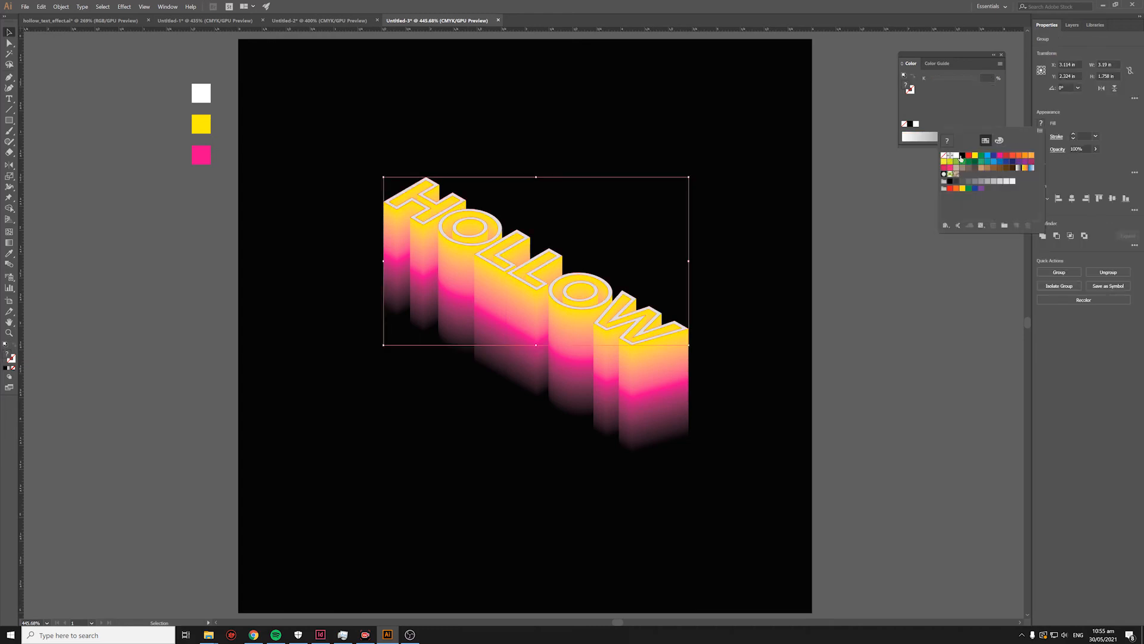
{"action": "left_click", "coordinate": [961, 156]}
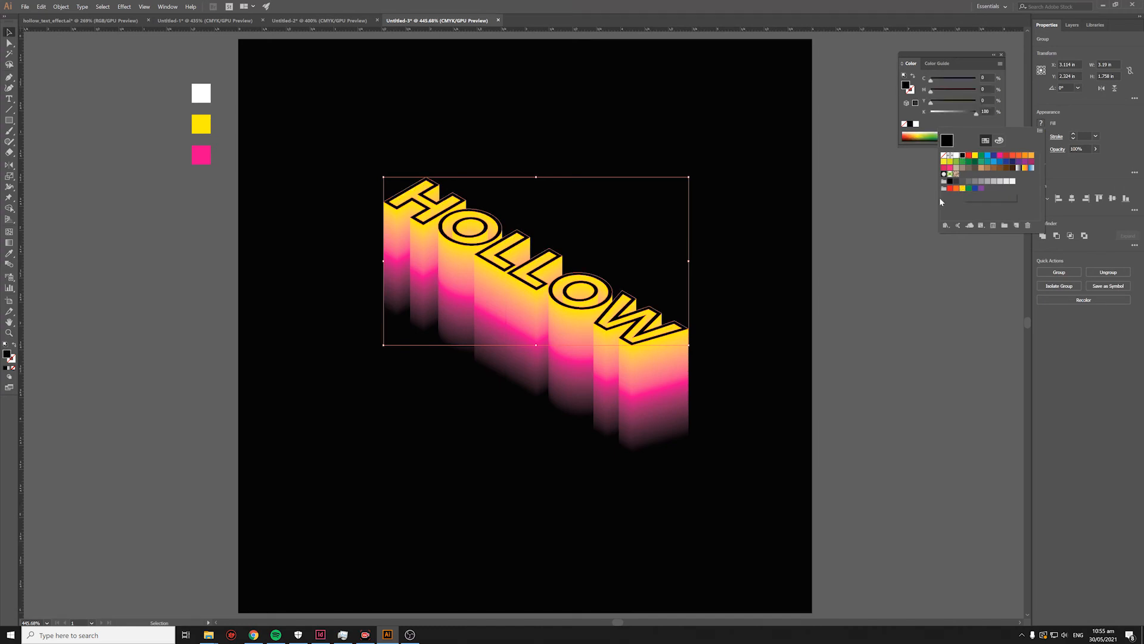
{"action": "left_click", "coordinate": [868, 260]}
{"action": "left_click", "coordinate": [849, 360]}
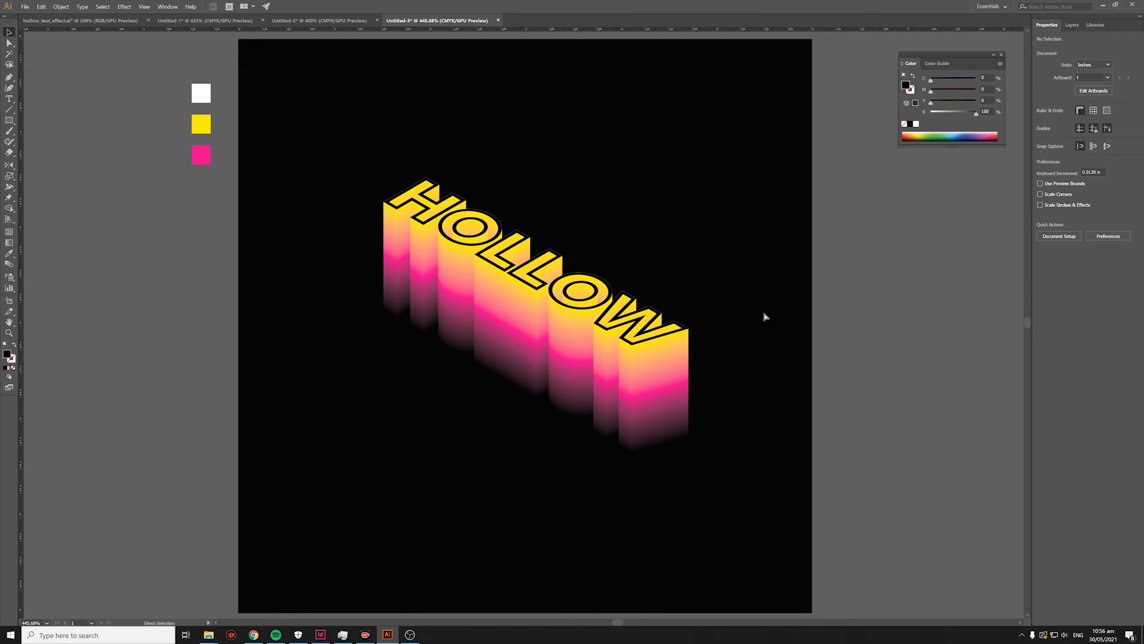
Undo the black fill on the top HOLLOW text and deselect it
{"action": "key", "text": "ctrl+z"}
{"action": "key", "text": "v"}
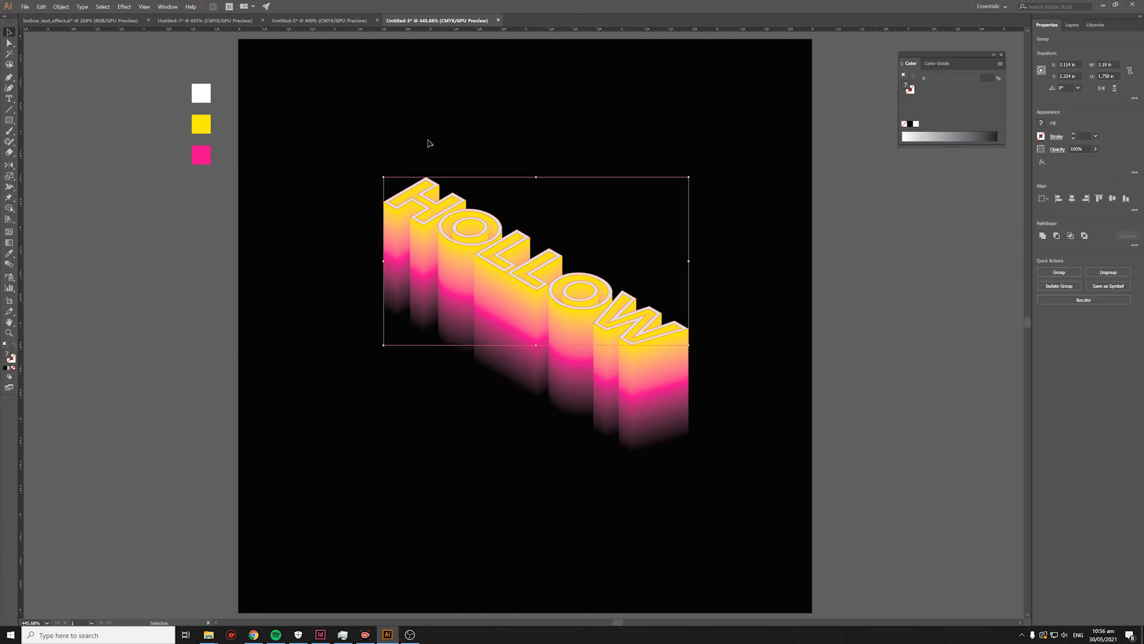
{"action": "left_click", "coordinate": [341, 114]}
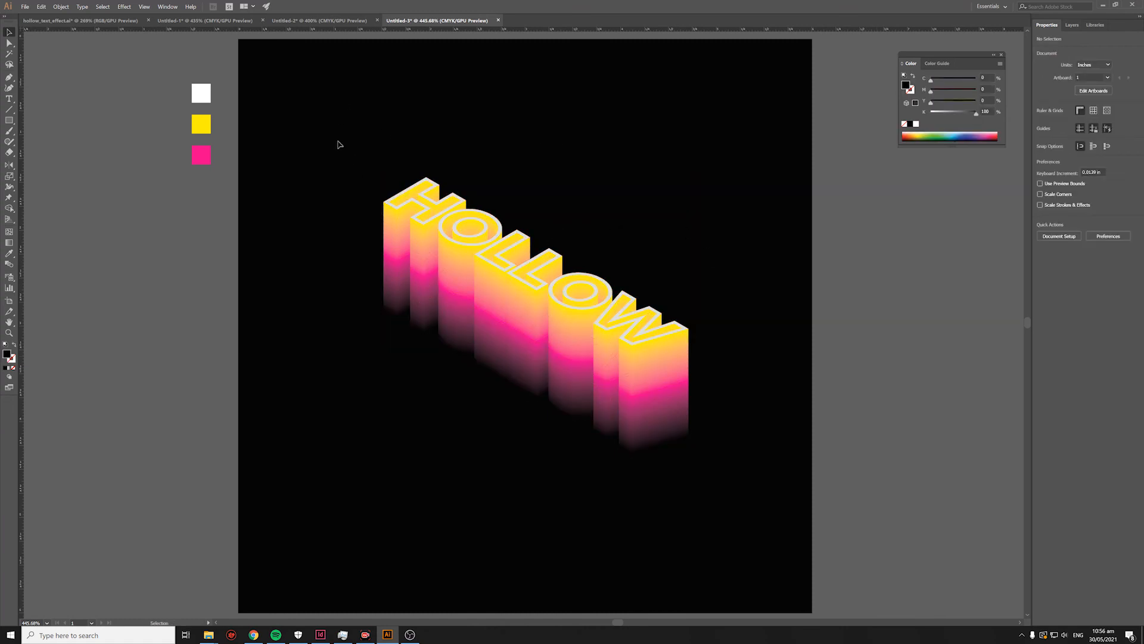
Select the white text together with the blend and scale both up proportionally from the center to about 3.484 × 3.155 in
{"action": "left_click_drag", "start_coordinate": [329, 140], "coordinate": [772, 511]}
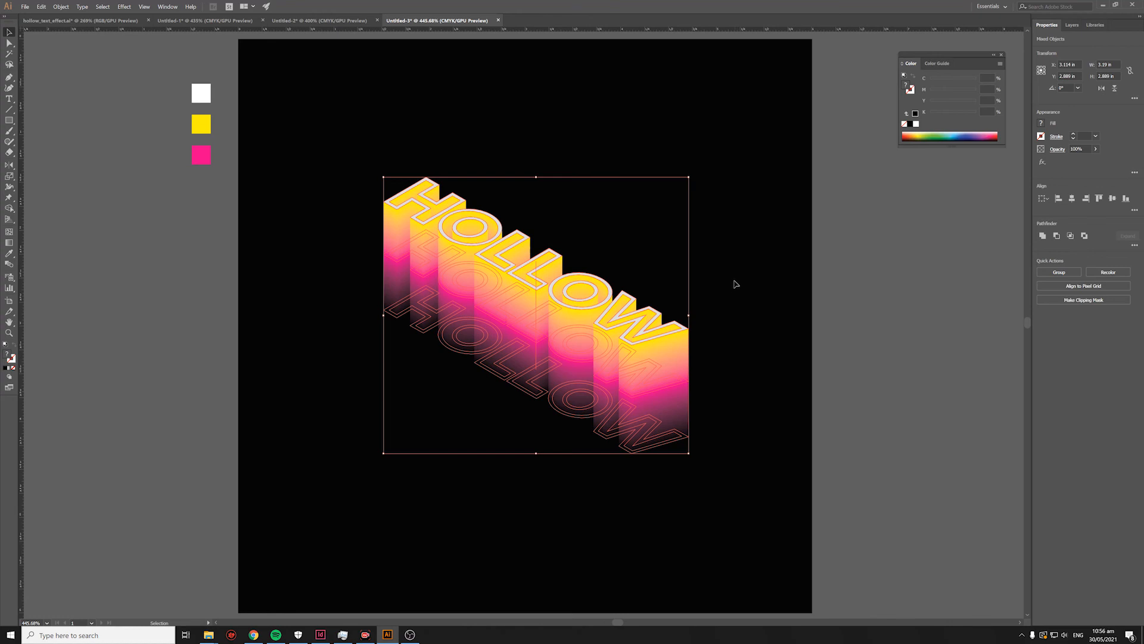
{"action": "left_click_drag", "start_coordinate": [319, 132], "coordinate": [767, 547]}
{"action": "left_click_drag", "start_coordinate": [335, 132], "coordinate": [784, 513]}
{"action": "left_click_drag", "start_coordinate": [332, 128], "coordinate": [766, 517]}
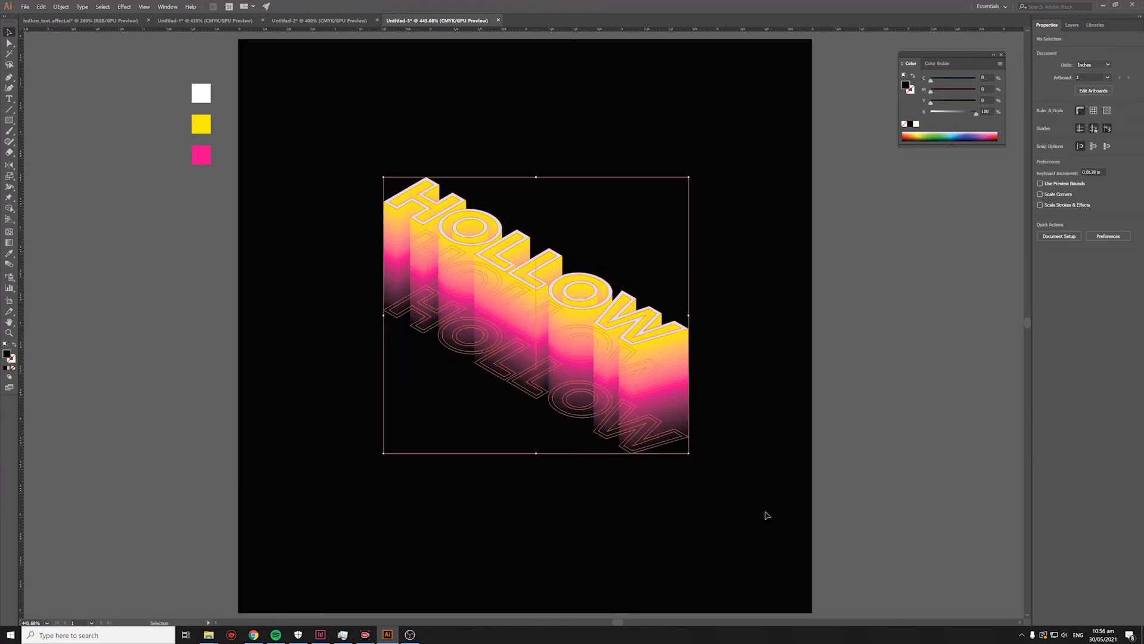
{"action": "left_click_drag", "start_coordinate": [336, 135], "coordinate": [786, 541]}
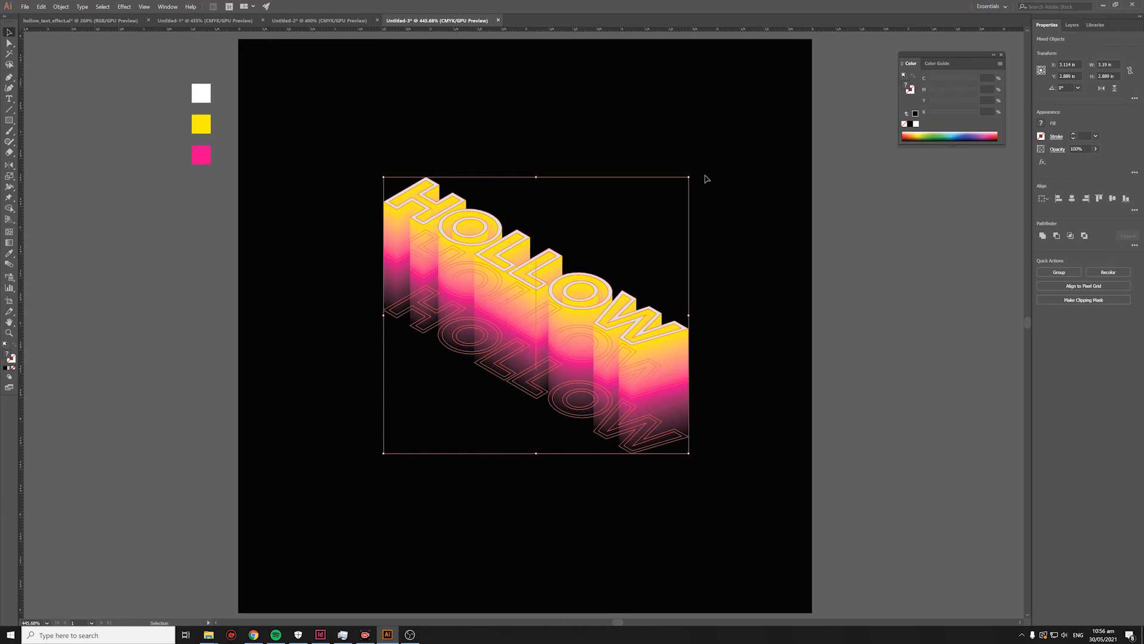
{"action": "left_click_drag", "start_coordinate": [691, 178], "coordinate": [705, 167]}
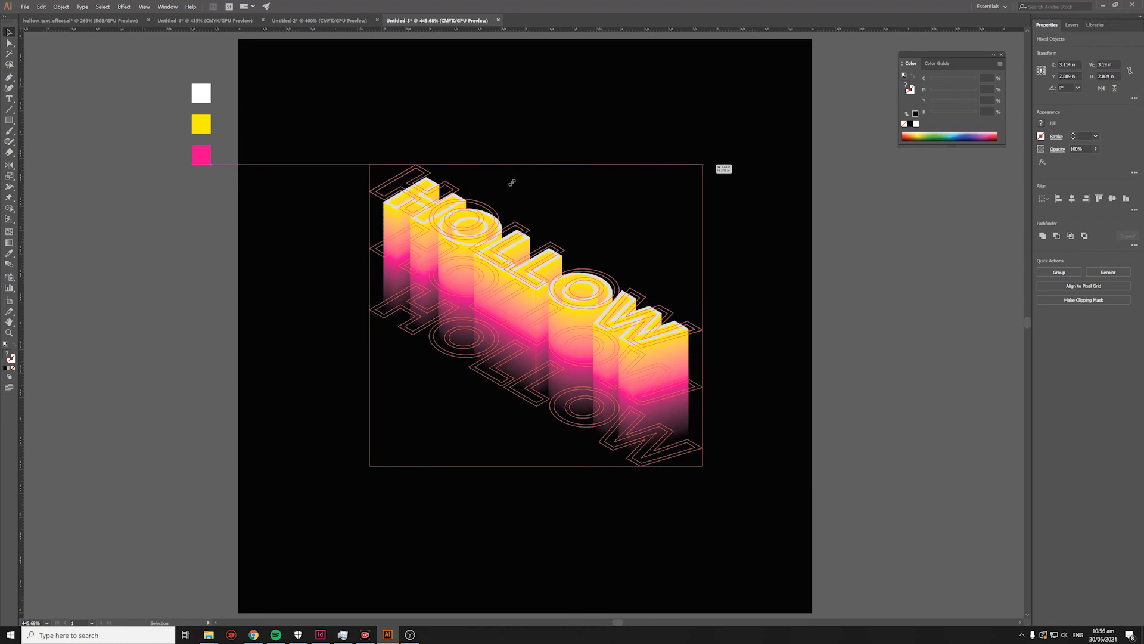
{"action": "left_click_drag", "start_coordinate": [509, 185], "coordinate": [510, 184]}
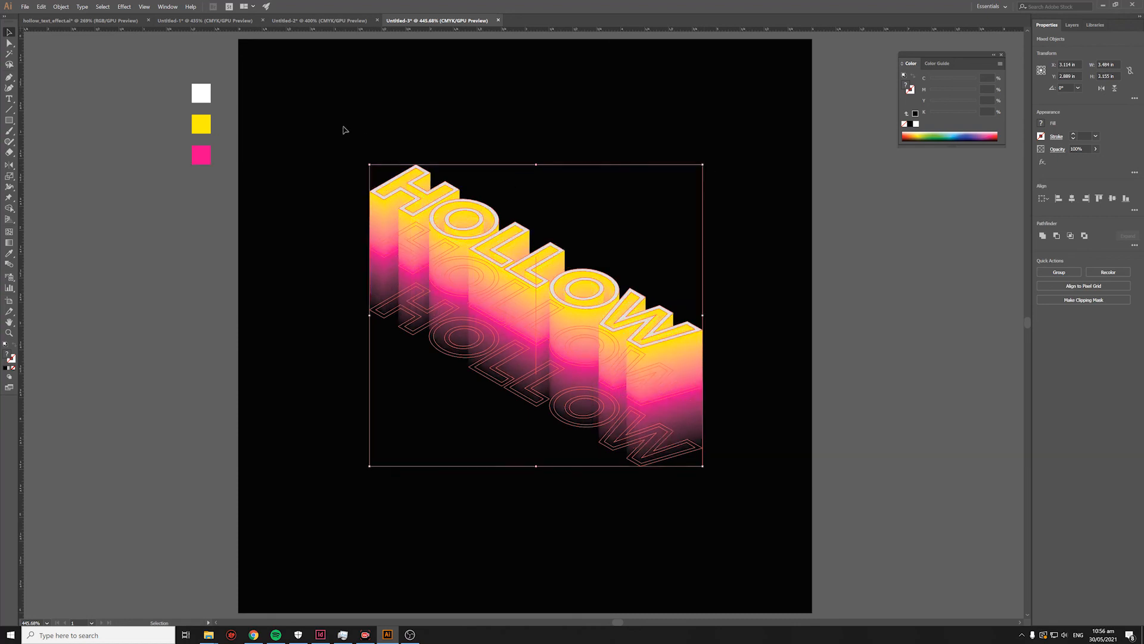
{"action": "left_click_drag", "start_coordinate": [354, 169], "coordinate": [782, 533]}
{"action": "left_click", "coordinate": [782, 271]}
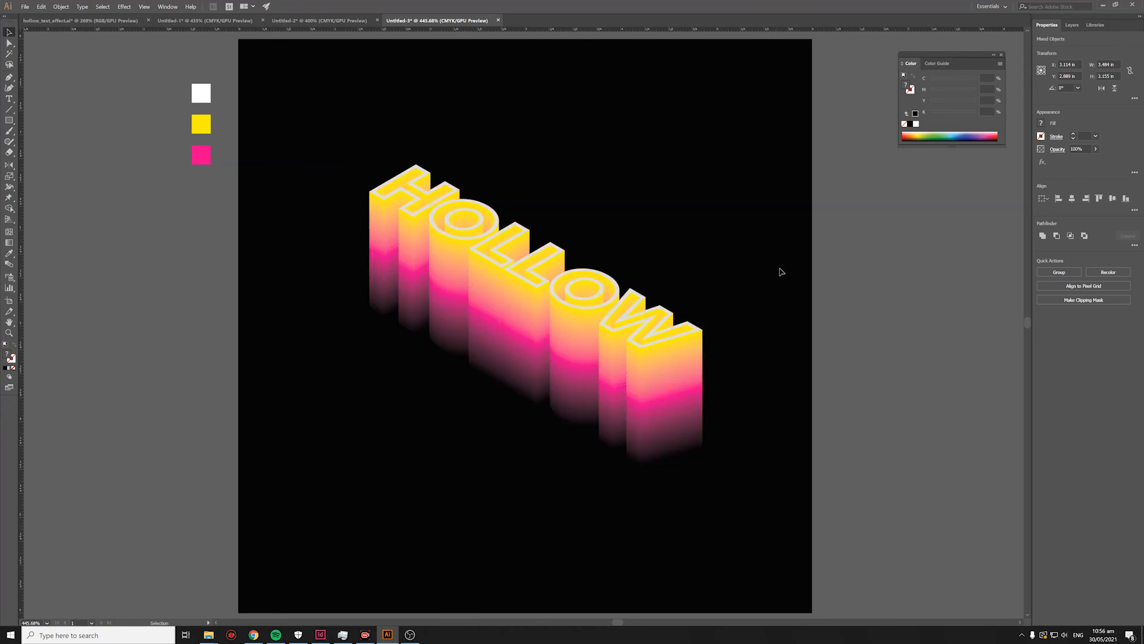
Save the document as an Adobe Illustrator (*.AI) file named HOLLOW_ in the Illustrator Files folder, keeping the default Illustrator CC options
{"action": "left_click_drag", "start_coordinate": [317, 108], "coordinate": [776, 541]}
{"action": "left_click", "coordinate": [25, 6]}
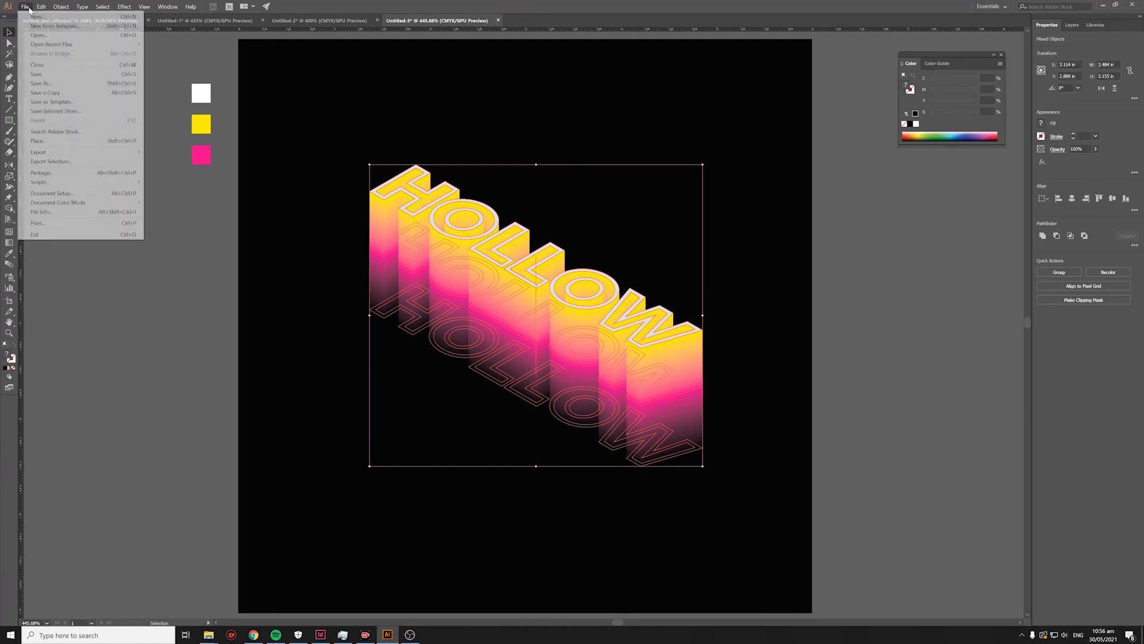
{"action": "key", "text": "Escape"}
{"action": "key", "text": "ctrl+shift+s"}
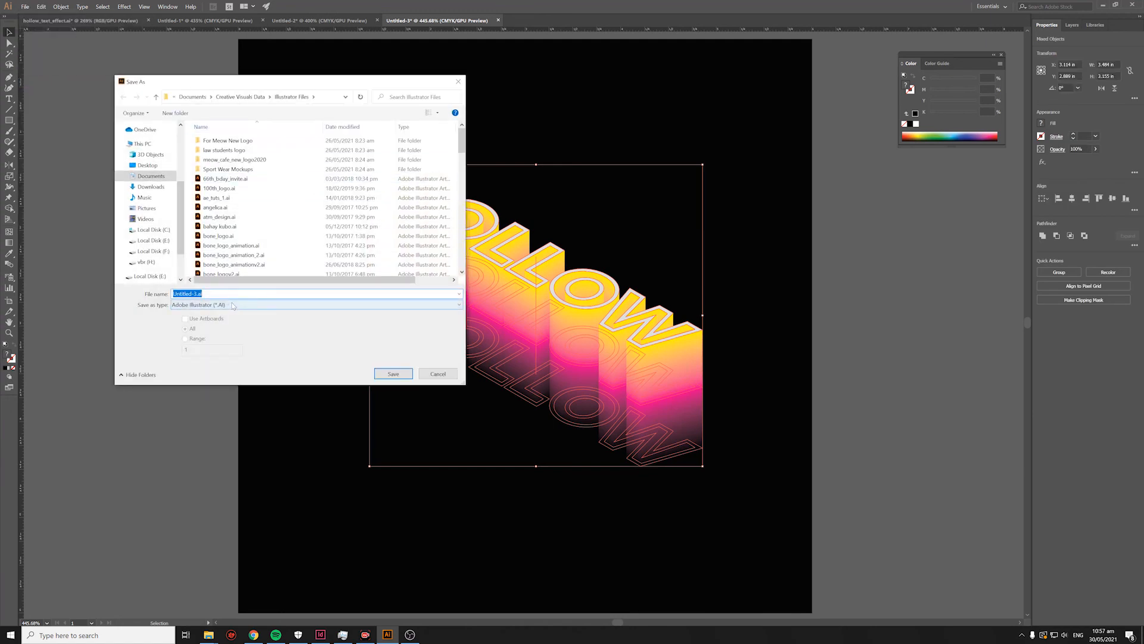
{"action": "type", "text": "HOL"}
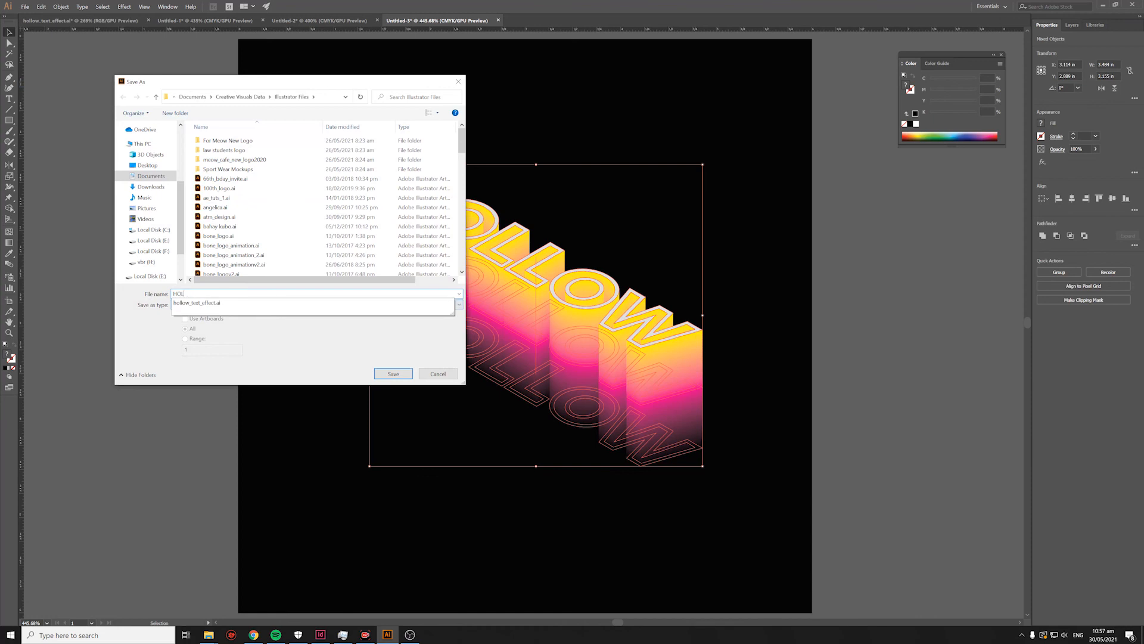
{"action": "key", "text": "BackSpace"}
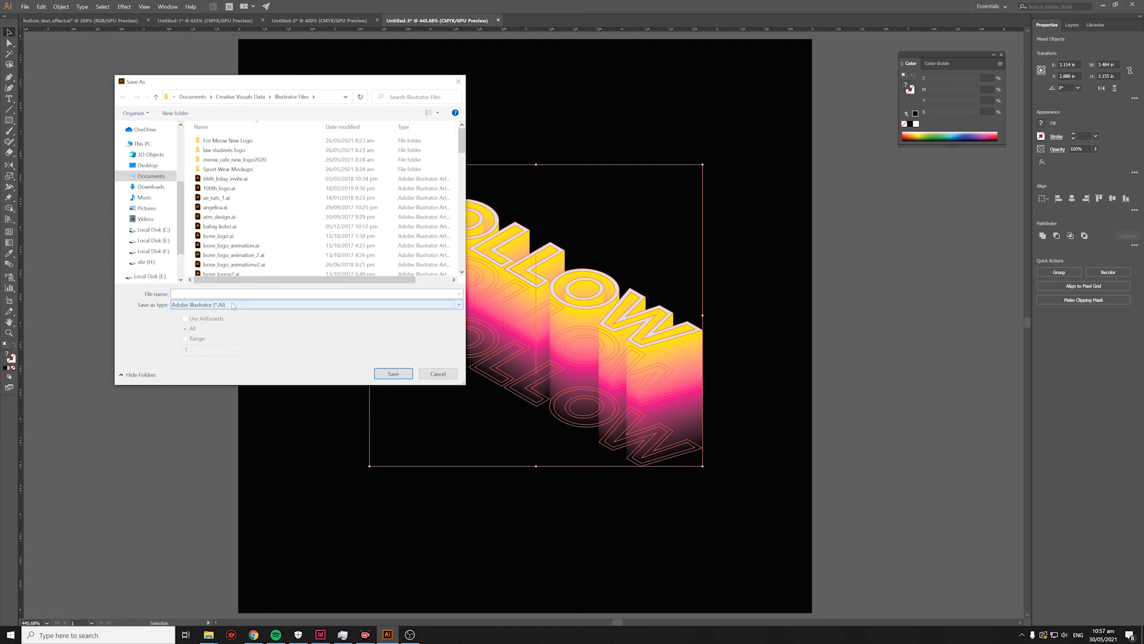
{"action": "left_click", "coordinate": [228, 294]}
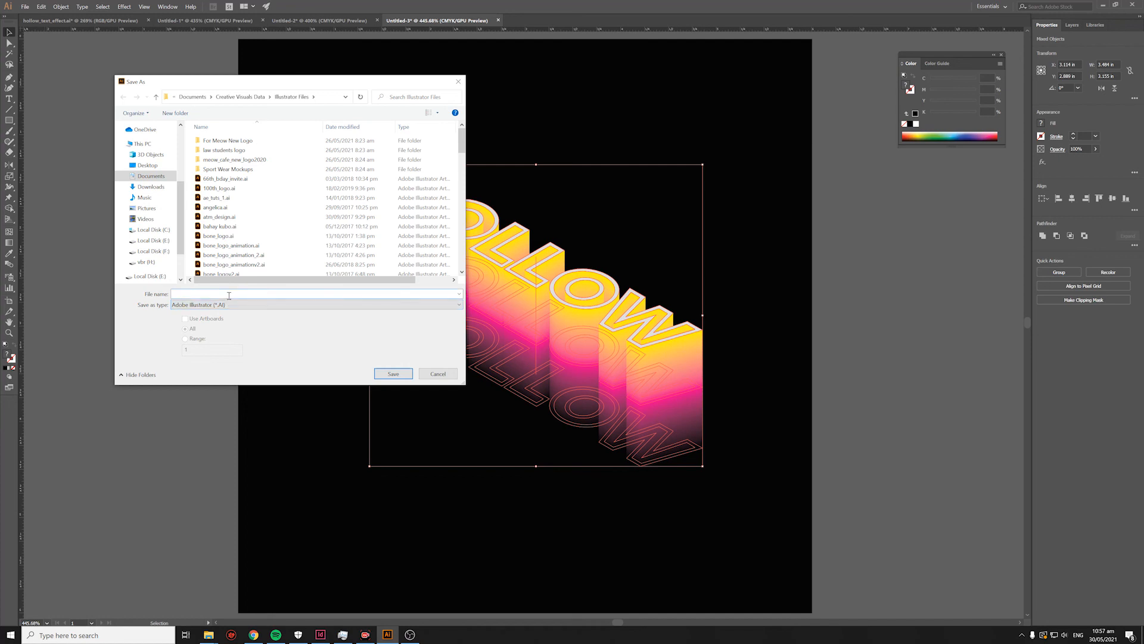
{"action": "type", "text": "HOLLOW"}
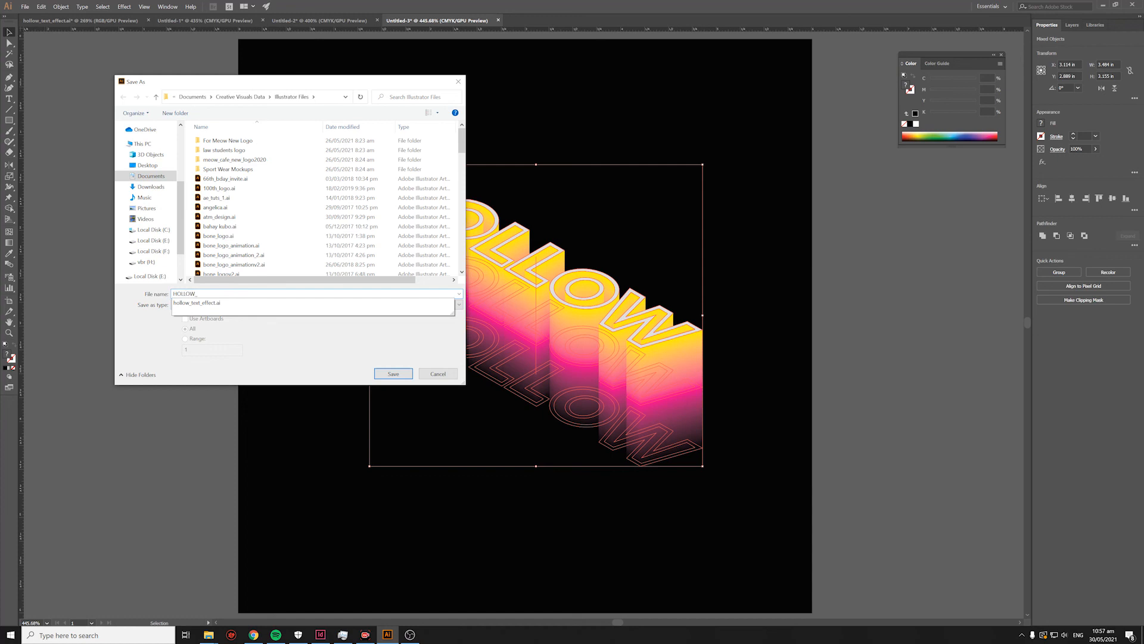
{"action": "type", "text": "_"}
{"action": "left_click", "coordinate": [401, 374]}
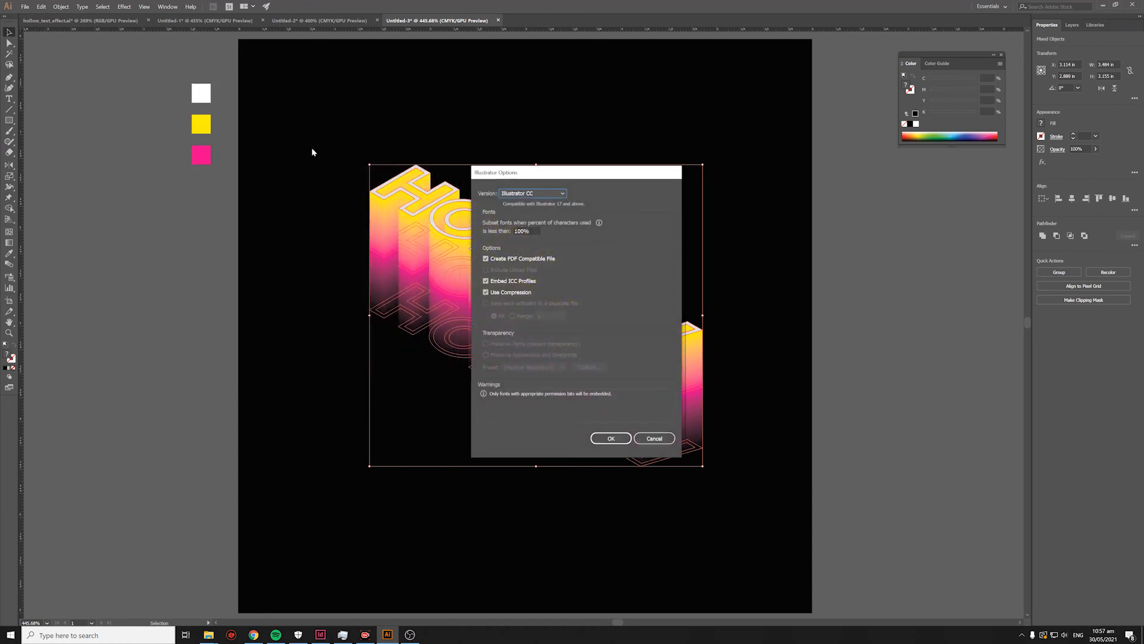
{"action": "left_click", "coordinate": [611, 438]}
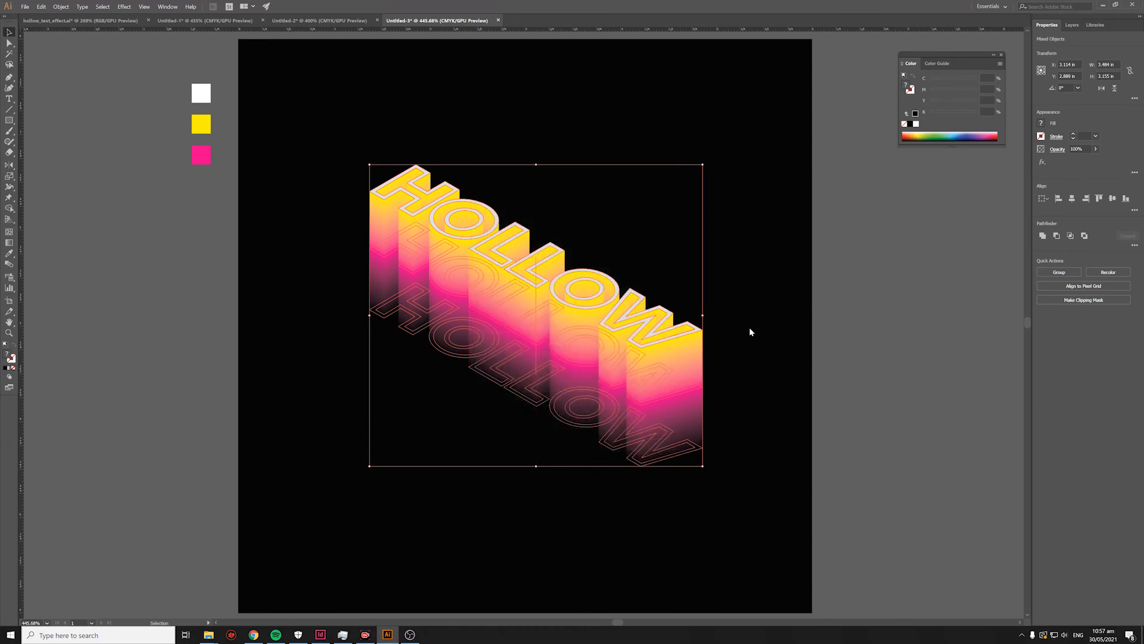